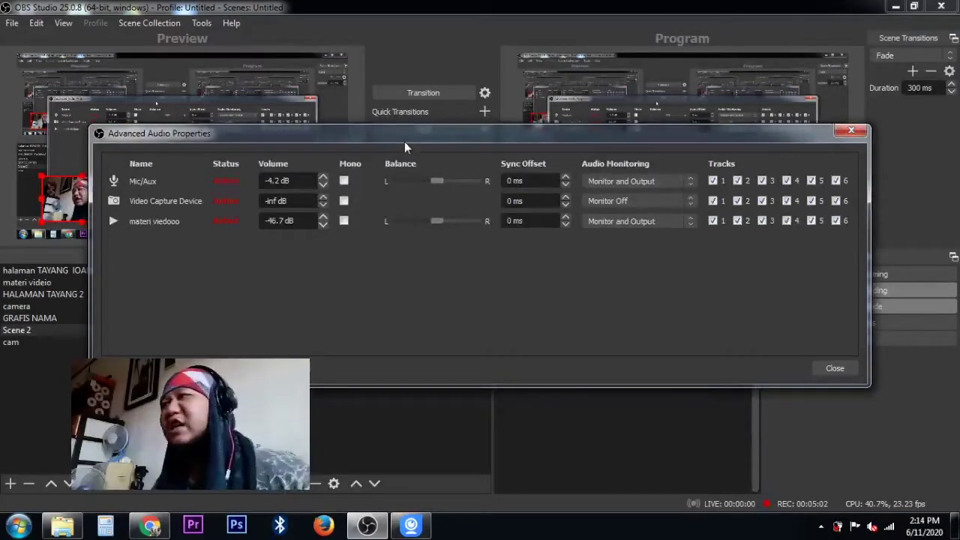
Step: Review the monitoring settings of the audio sources in Advanced Audio Properties and close the window
{"action": "left_click_drag", "start_coordinate": [405, 141], "coordinate": [515, 213]}
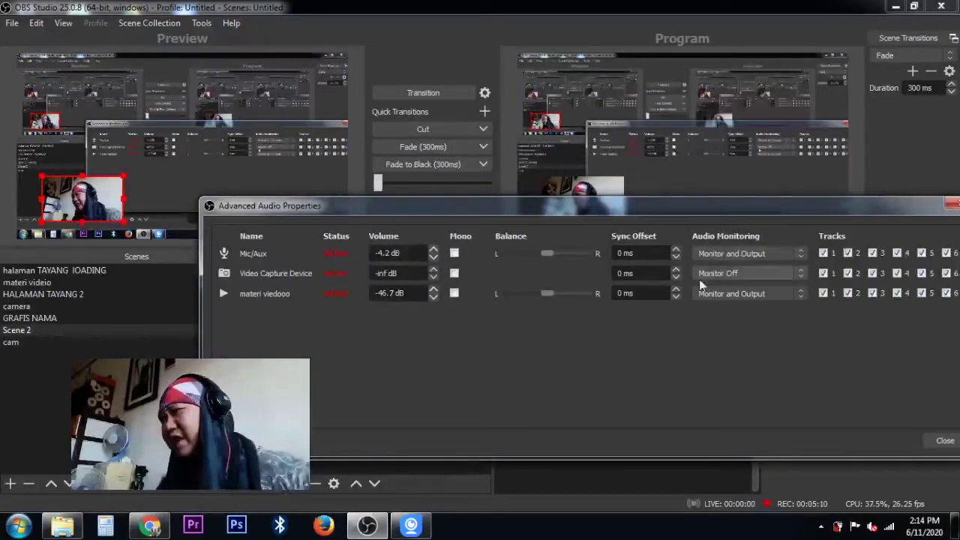
{"action": "left_click_drag", "start_coordinate": [675, 213], "coordinate": [602, 150]}
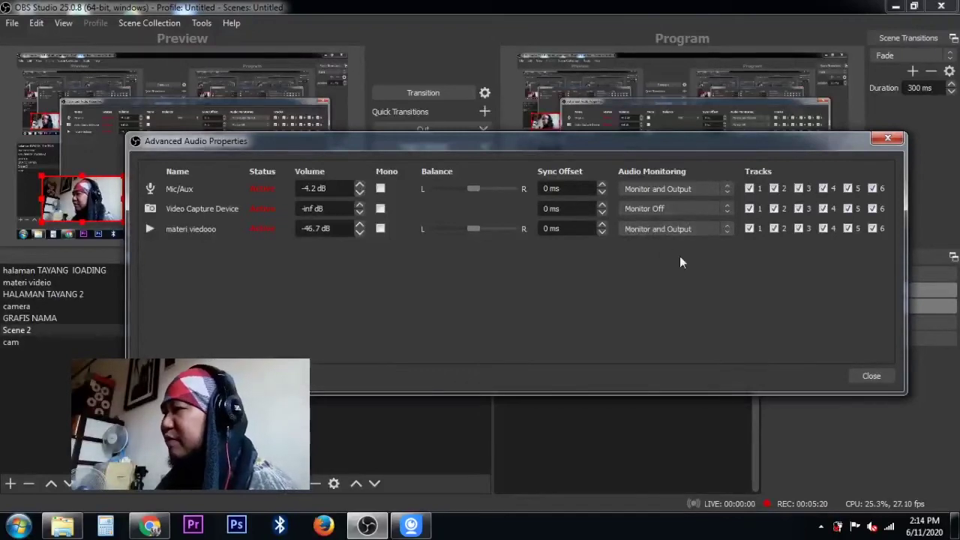
{"action": "left_click", "coordinate": [862, 377]}
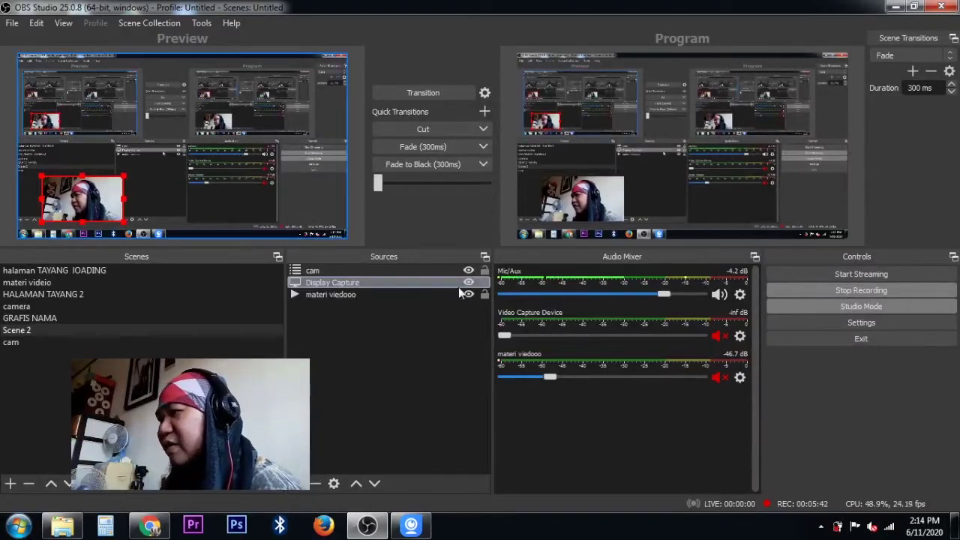
Step: Open the audio filters of the Mic/Aux source and shrink and move their window clear of the audio mixer
{"action": "left_click", "coordinate": [740, 294]}
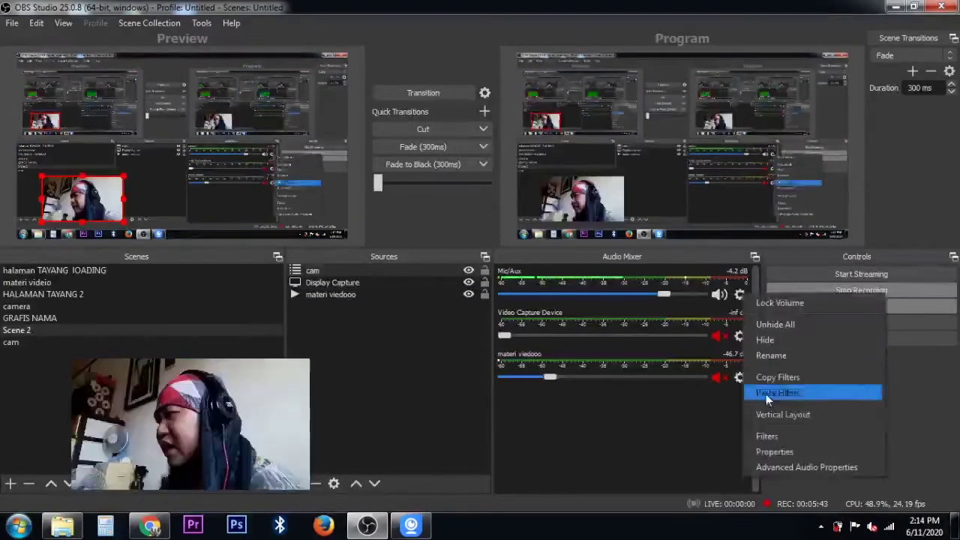
{"action": "left_click", "coordinate": [777, 443]}
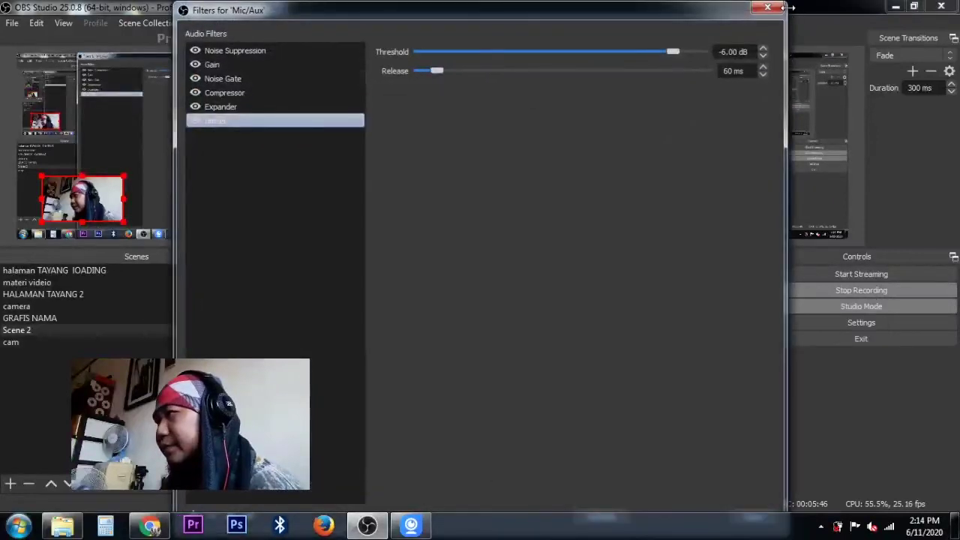
{"action": "left_click_drag", "start_coordinate": [787, 3], "coordinate": [626, 353]}
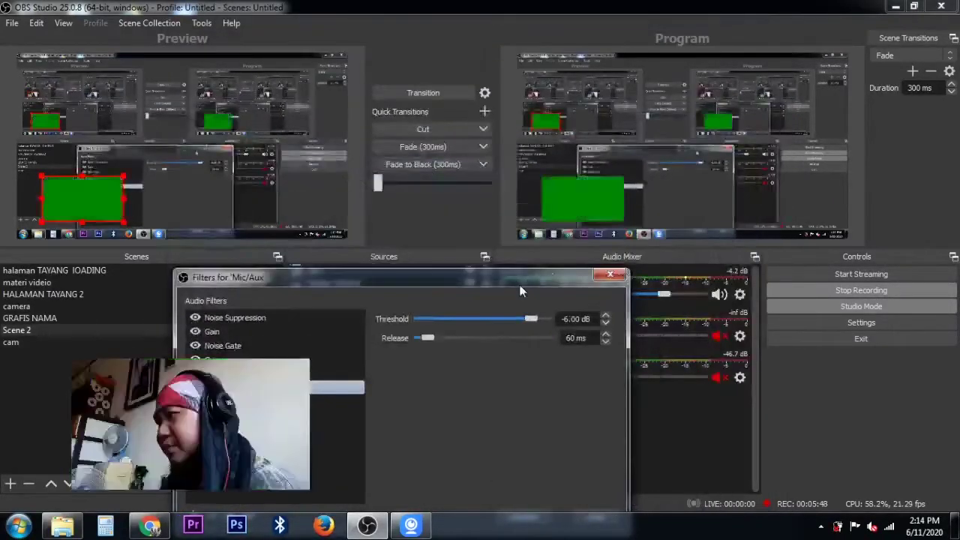
{"action": "left_click_drag", "start_coordinate": [520, 363], "coordinate": [362, 133]}
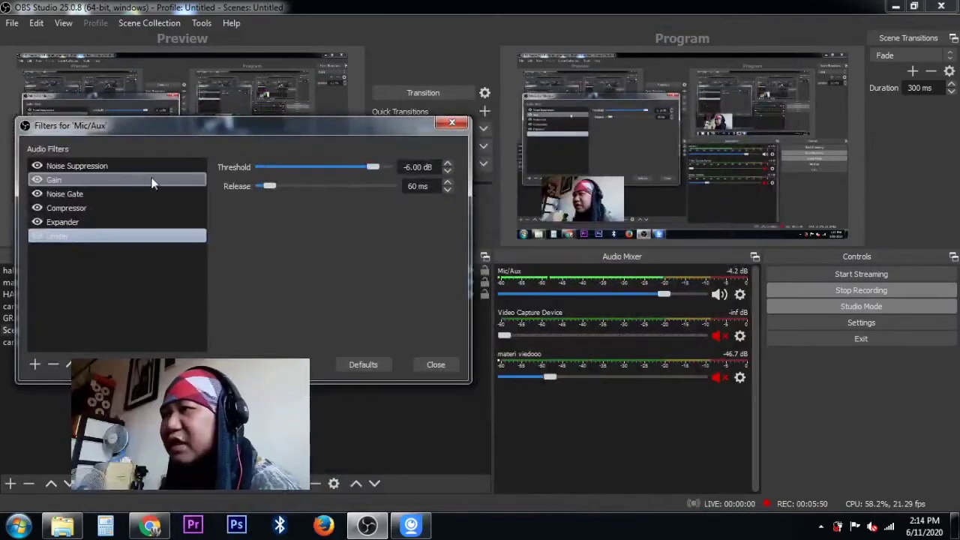
Step: Set the Mic/Aux Gain filter to 2 dB
{"action": "left_click", "coordinate": [75, 180]}
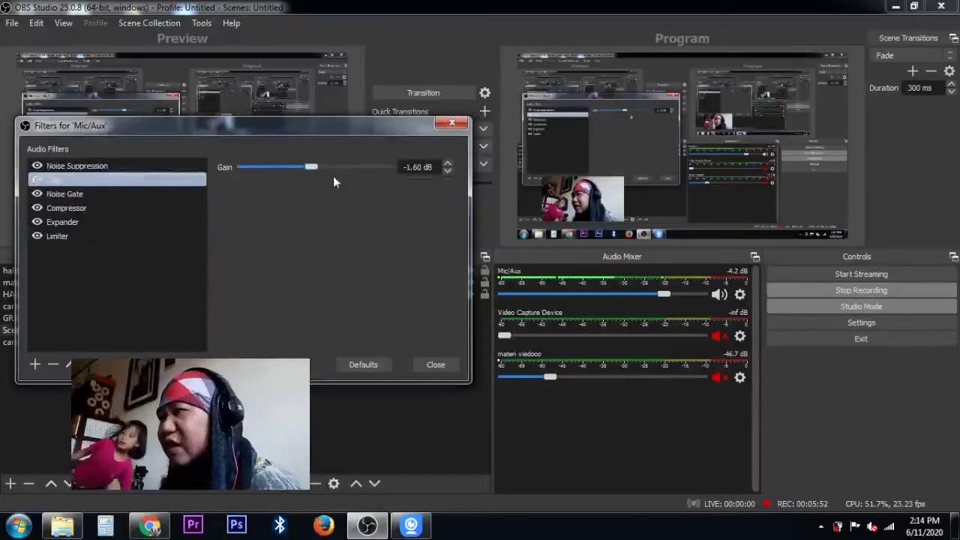
{"action": "left_click_drag", "start_coordinate": [316, 167], "coordinate": [336, 167]}
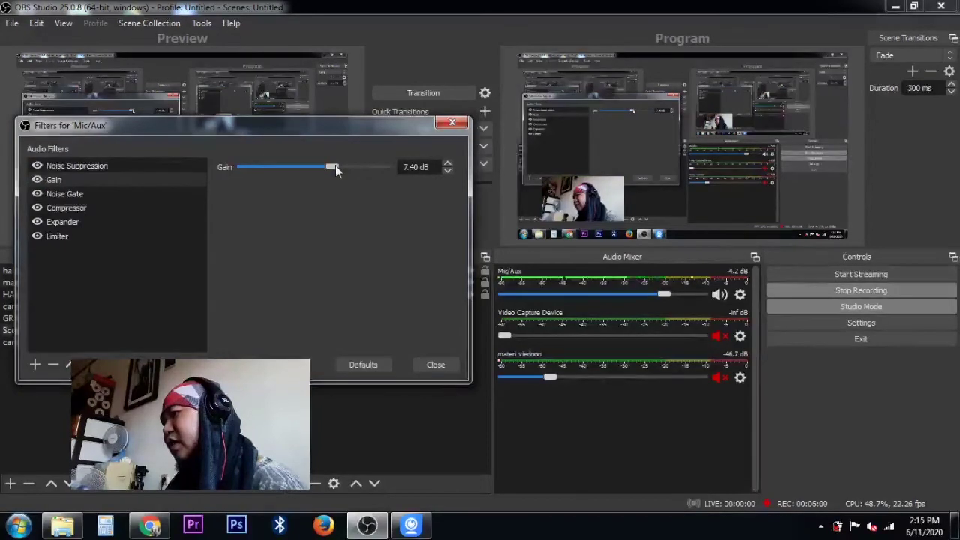
{"action": "double_click", "coordinate": [405, 167]}
{"action": "type", "text": "2"}
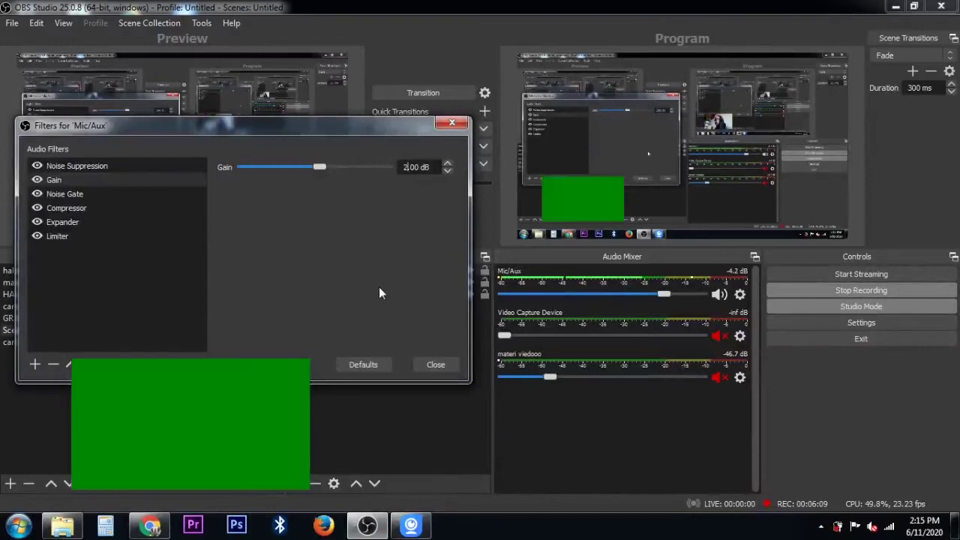
Step: Unmute the computer's system sound and return to the Mic/Aux filters
{"action": "left_click", "coordinate": [873, 525]}
{"action": "left_click", "coordinate": [872, 450]}
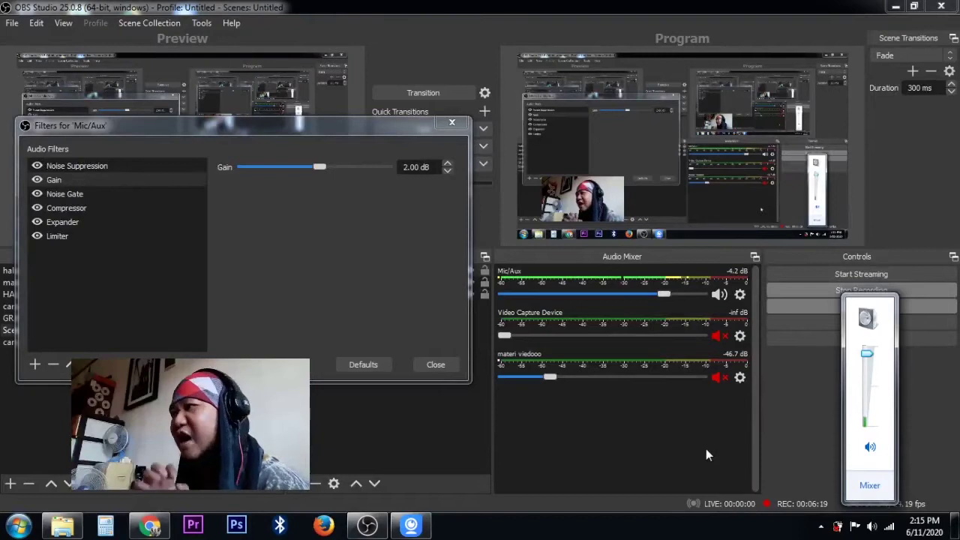
{"action": "left_click", "coordinate": [366, 170]}
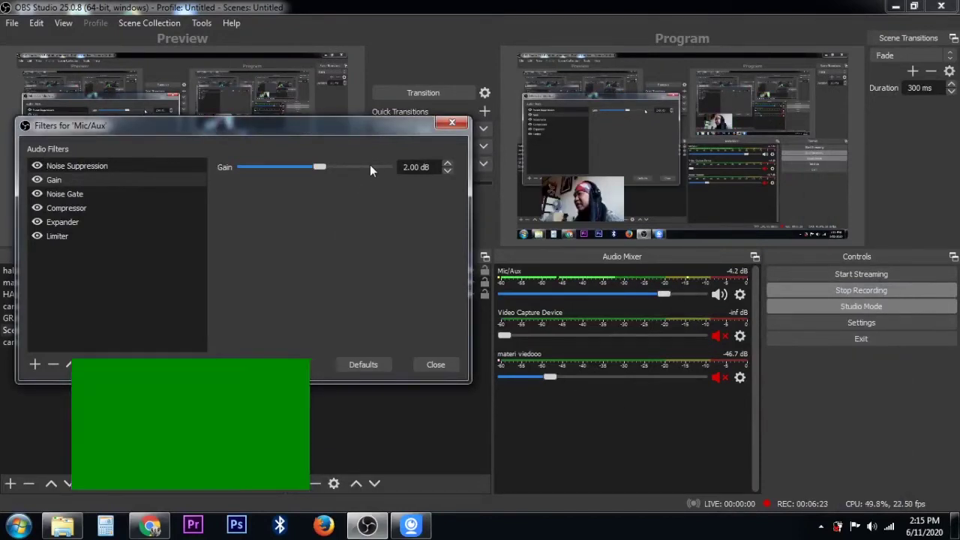
Step: Try the Gain filter at about 14.6 dB and 20.8 dB, and lower it to about 4.2 dB
{"action": "left_click_drag", "start_coordinate": [324, 166], "coordinate": [348, 172]}
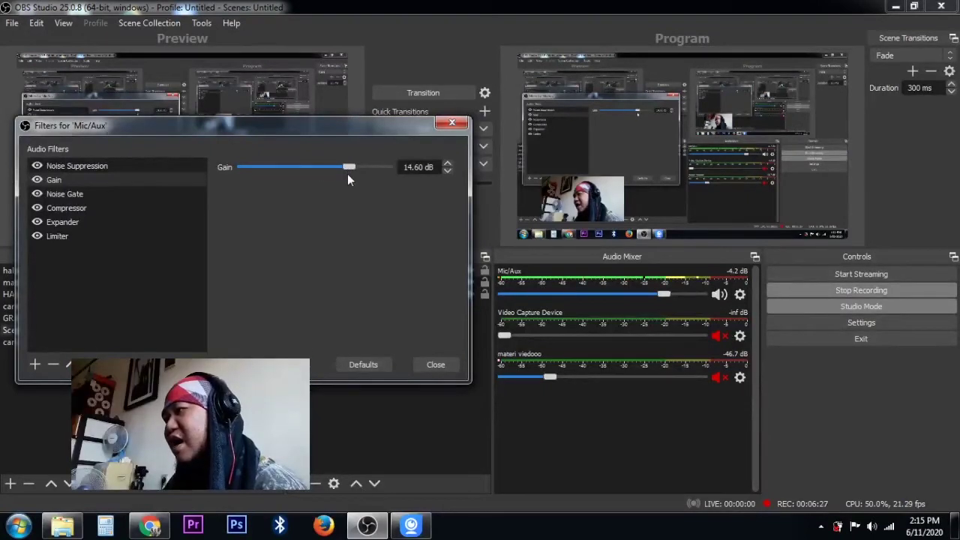
{"action": "left_click_drag", "start_coordinate": [355, 167], "coordinate": [369, 170]}
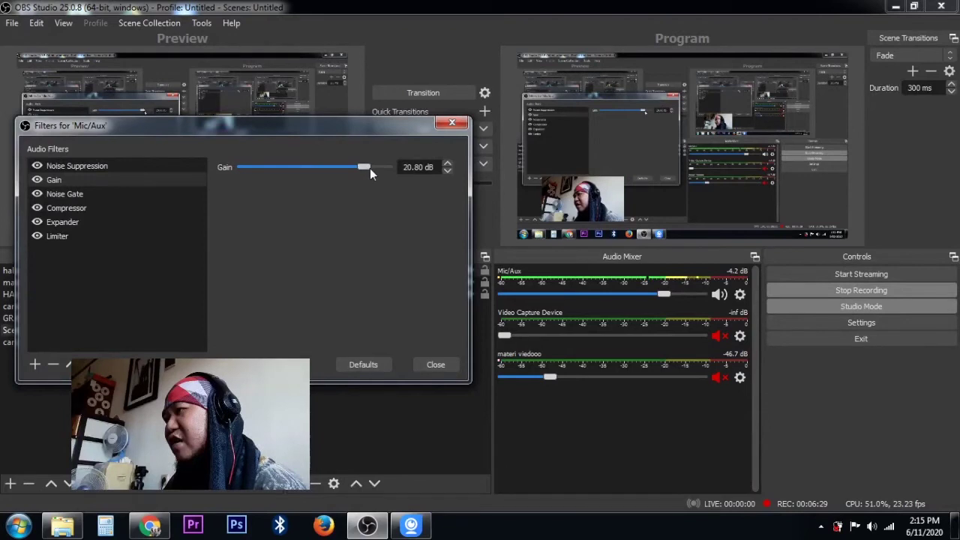
{"action": "left_click_drag", "start_coordinate": [366, 165], "coordinate": [358, 170]}
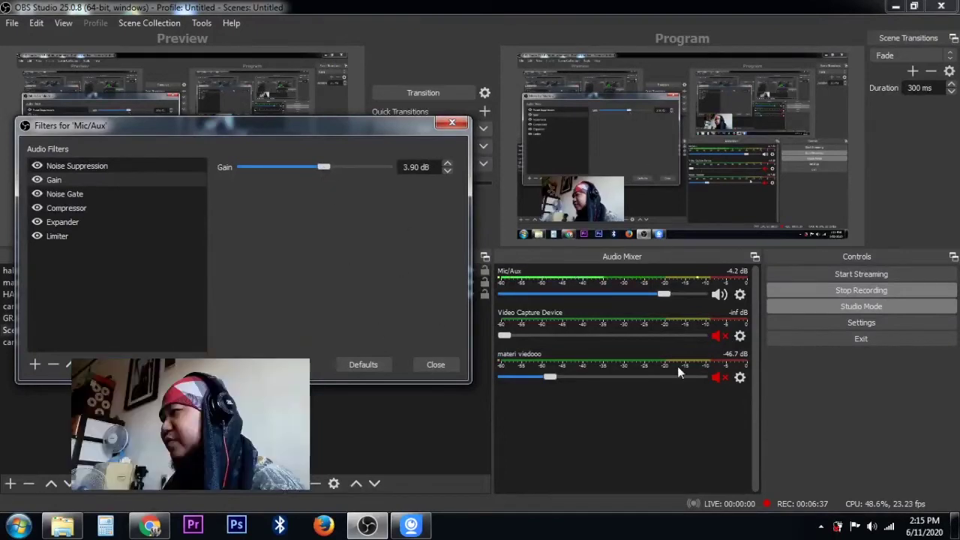
{"action": "scroll", "coordinate": [326, 166], "scroll_direction": "up", "scroll_amount": 1}
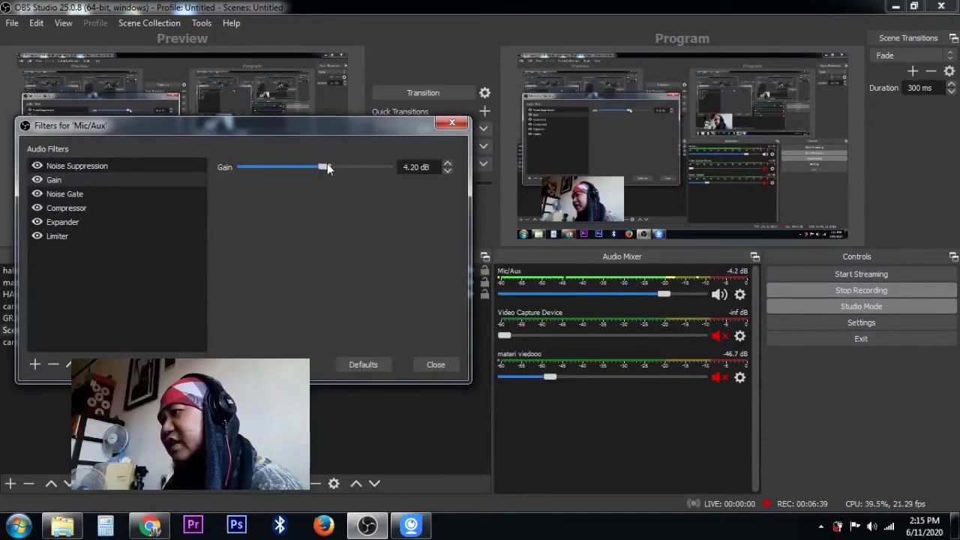
Step: Mute the computer's system sound
{"action": "left_click", "coordinate": [872, 528]}
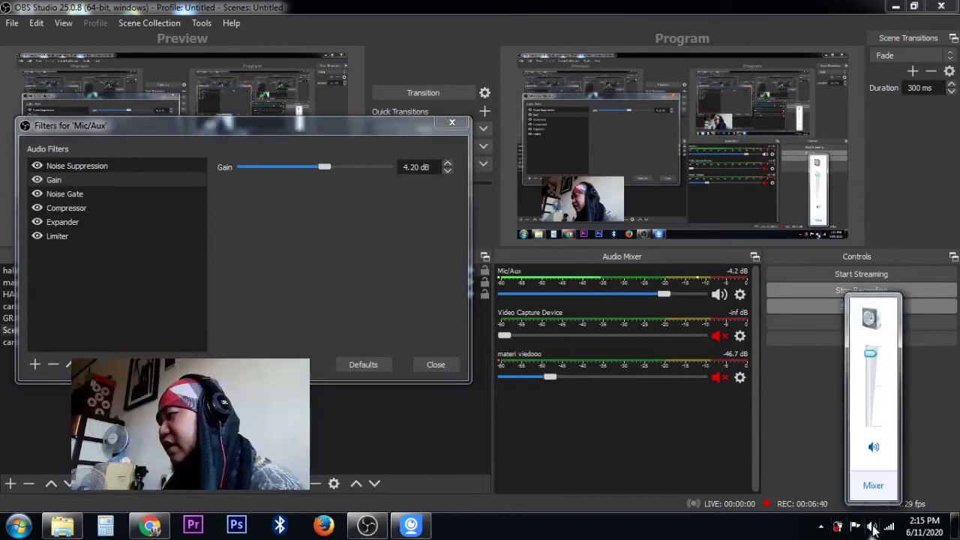
{"action": "left_click", "coordinate": [874, 448]}
{"action": "left_click", "coordinate": [821, 435]}
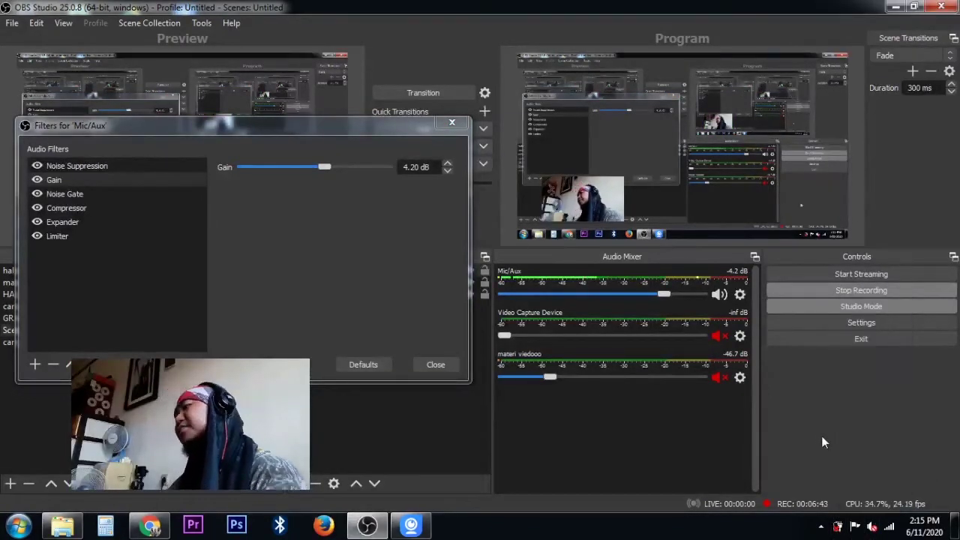
Step: Lower the Mic/Aux gain to 2 dB and close the filters window
{"action": "left_click_drag", "start_coordinate": [324, 168], "coordinate": [318, 173]}
{"action": "scroll", "coordinate": [314, 173], "scroll_direction": "up", "scroll_amount": 1}
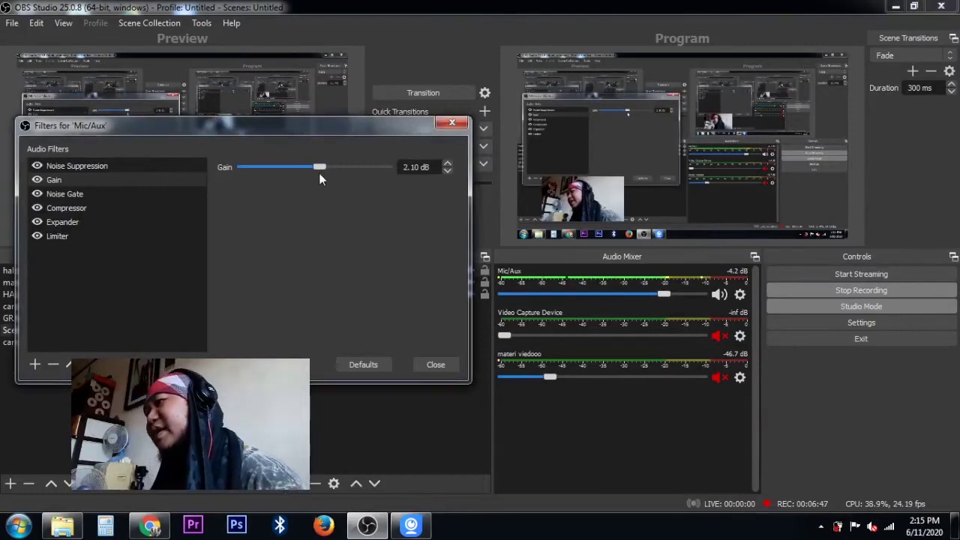
{"action": "key", "text": "Tab"}
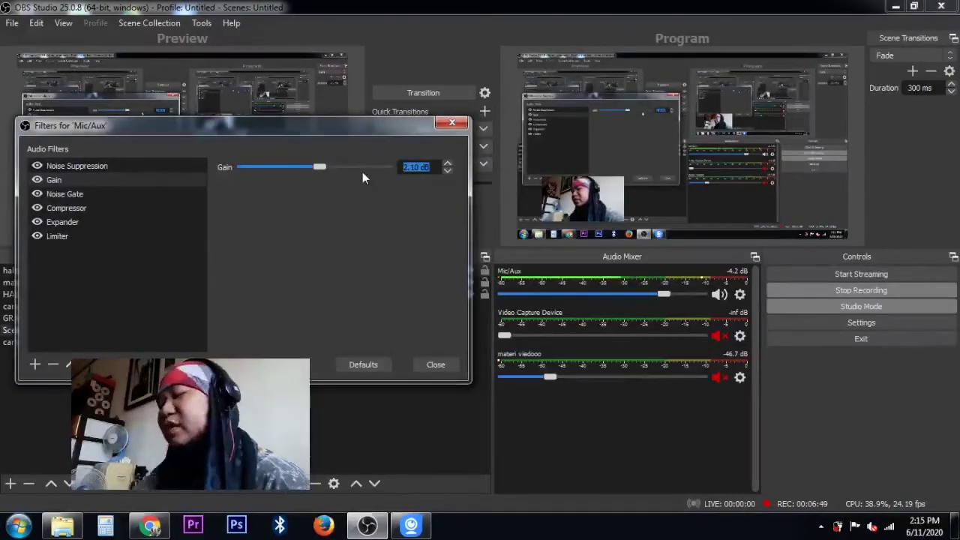
{"action": "key", "text": "Escape"}
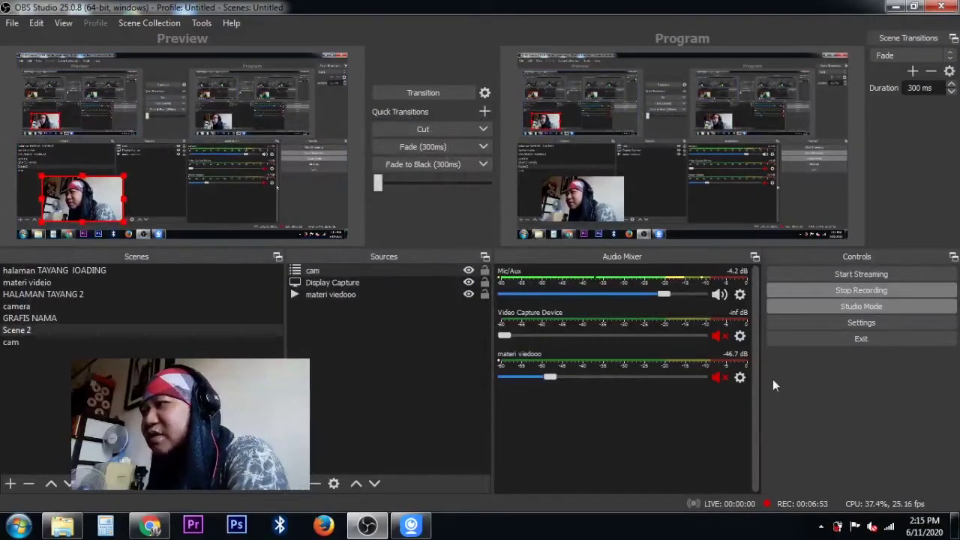
Step: Reopen the Mic/Aux filters and shrink and move their window so the microphone meter can be seen
{"action": "left_click", "coordinate": [742, 294]}
{"action": "left_click", "coordinate": [761, 435]}
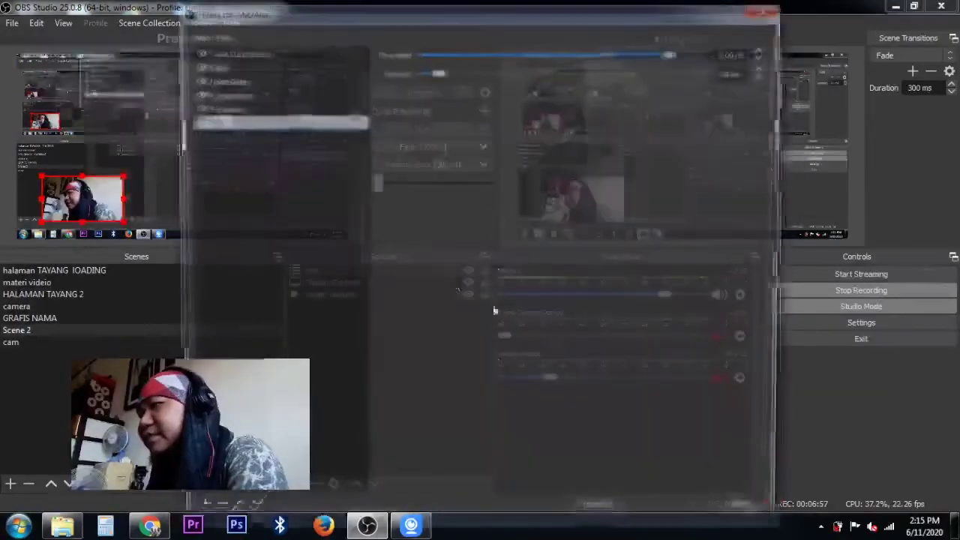
{"action": "left_click_drag", "start_coordinate": [784, 4], "coordinate": [488, 171]}
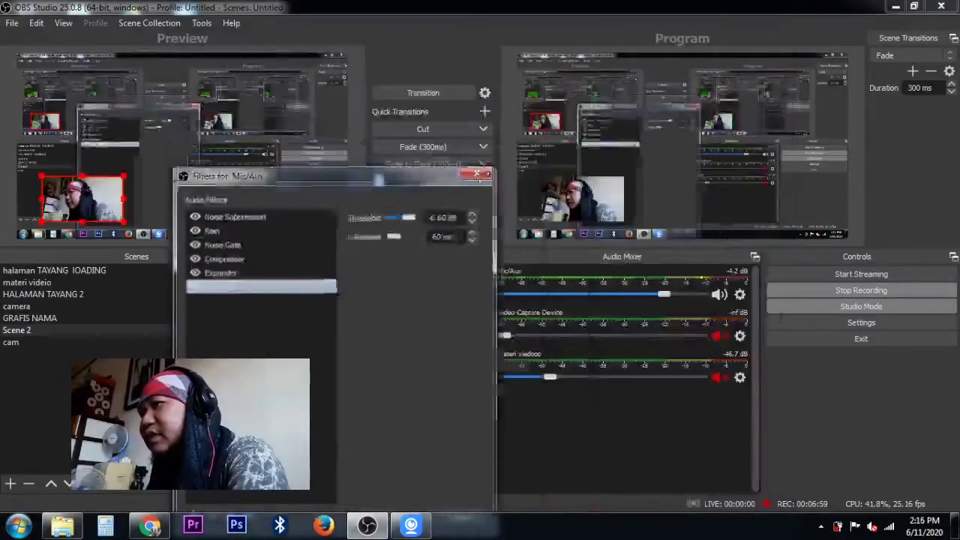
{"action": "left_click_drag", "start_coordinate": [360, 177], "coordinate": [335, 148]}
Step: Widen the filters window and reset the Noise Suppression filter to its default level of -30 dB
{"action": "left_click", "coordinate": [194, 185]}
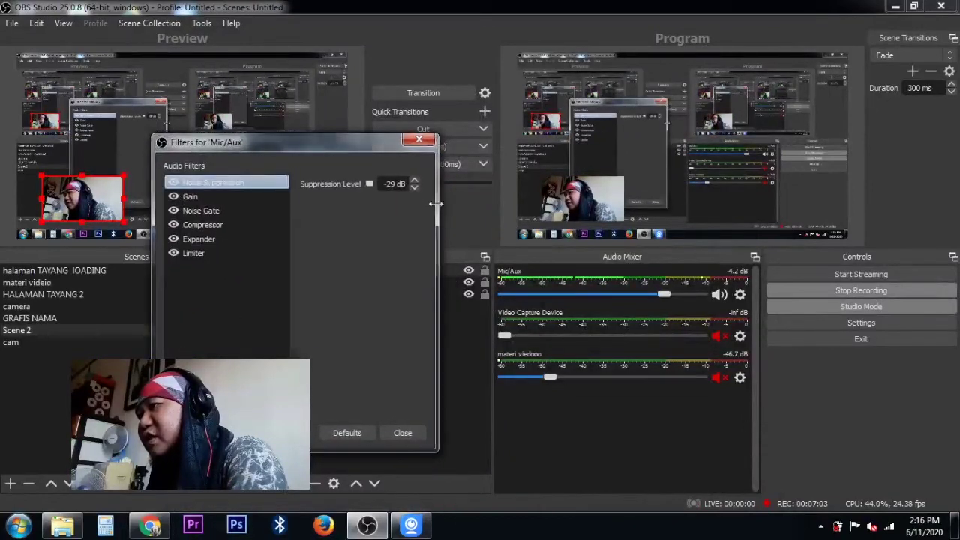
{"action": "left_click_drag", "start_coordinate": [435, 204], "coordinate": [611, 204]}
{"action": "left_click_drag", "start_coordinate": [501, 143], "coordinate": [360, 75]}
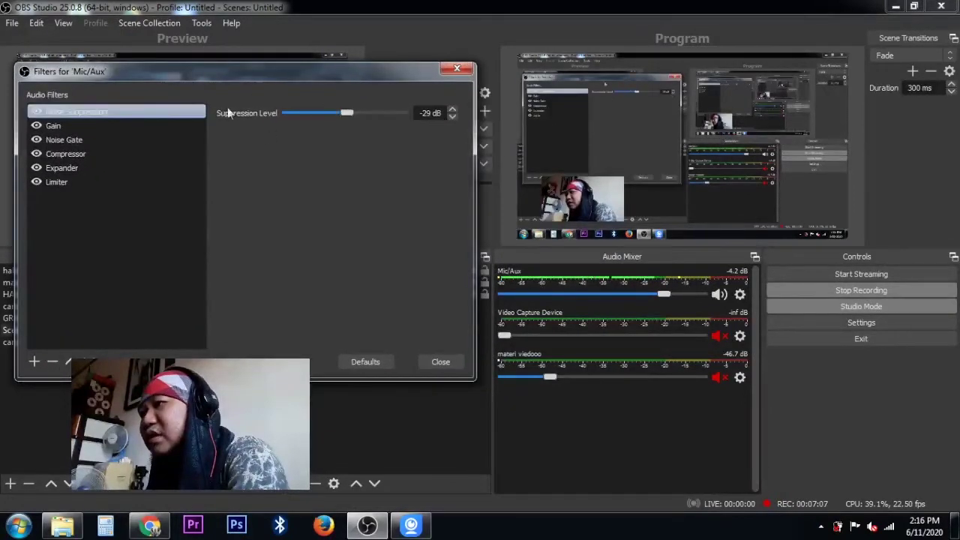
{"action": "left_click", "coordinate": [364, 361]}
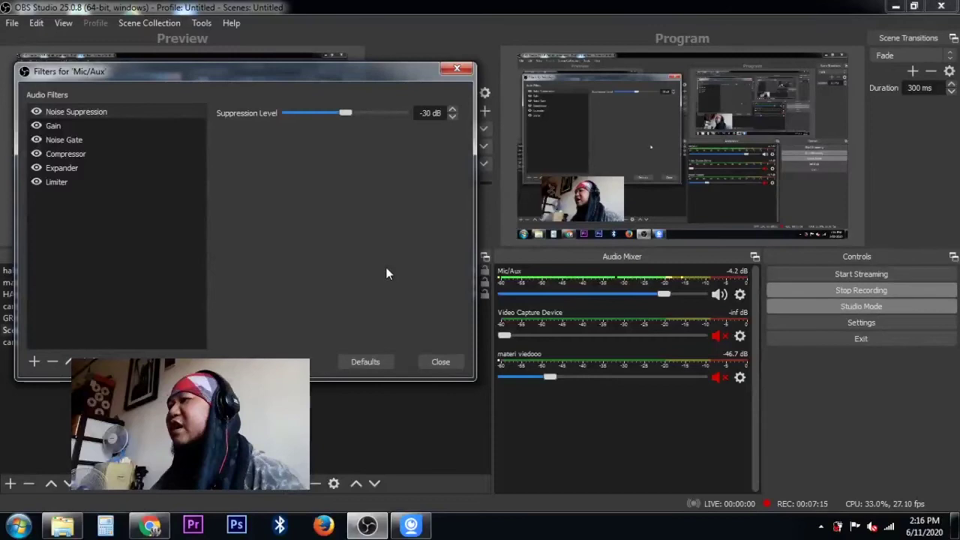
Step: Look through the settings of the Noise Gate, Compressor and Limiter filters
{"action": "left_click", "coordinate": [121, 139]}
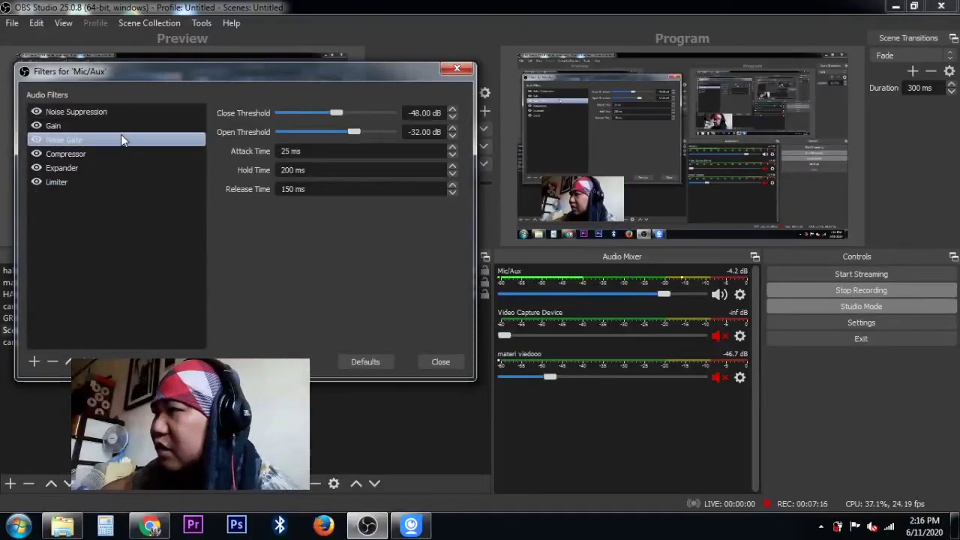
{"action": "left_click", "coordinate": [118, 154]}
{"action": "left_click", "coordinate": [114, 182]}
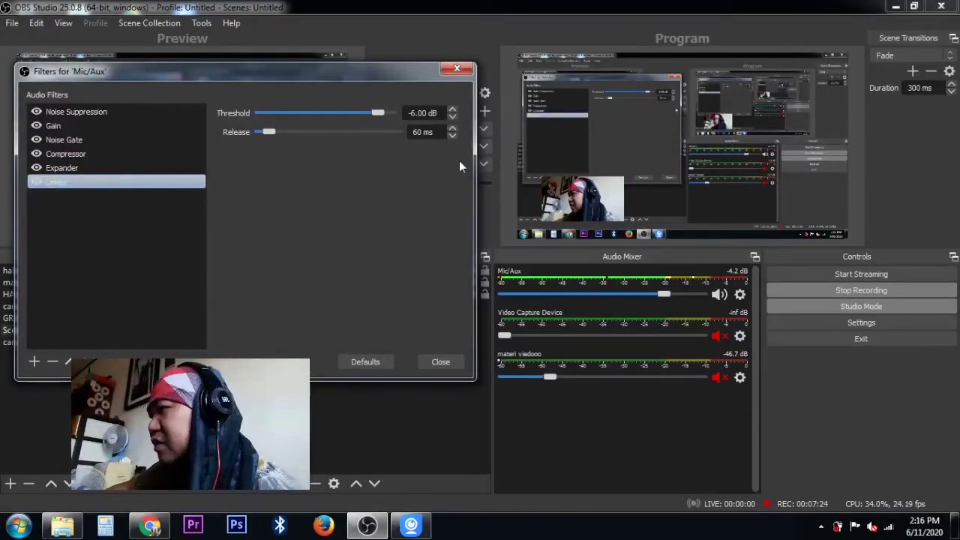
Step: Try a much lower Limiter threshold and raise it back to about -5.2 dB
{"action": "left_click", "coordinate": [367, 112]}
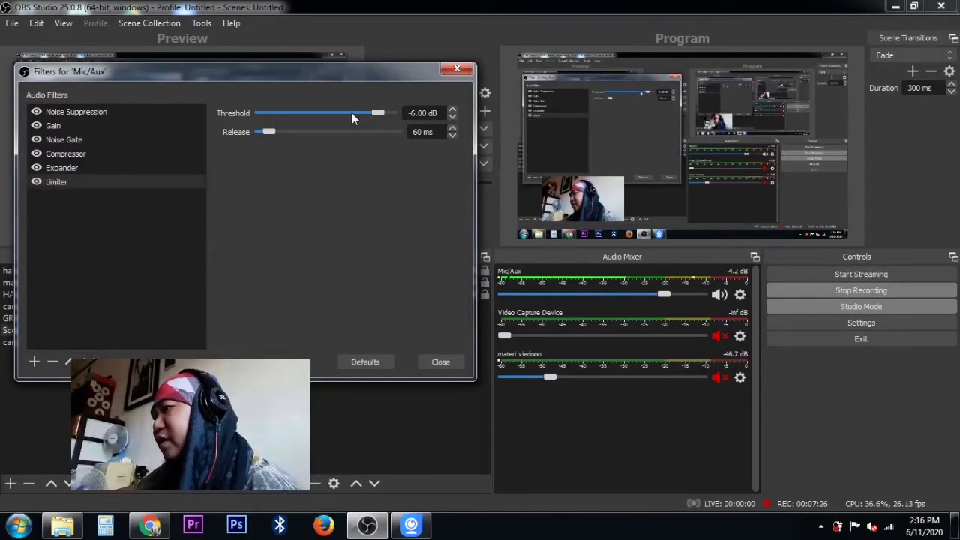
{"action": "left_click_drag", "start_coordinate": [386, 118], "coordinate": [300, 116]}
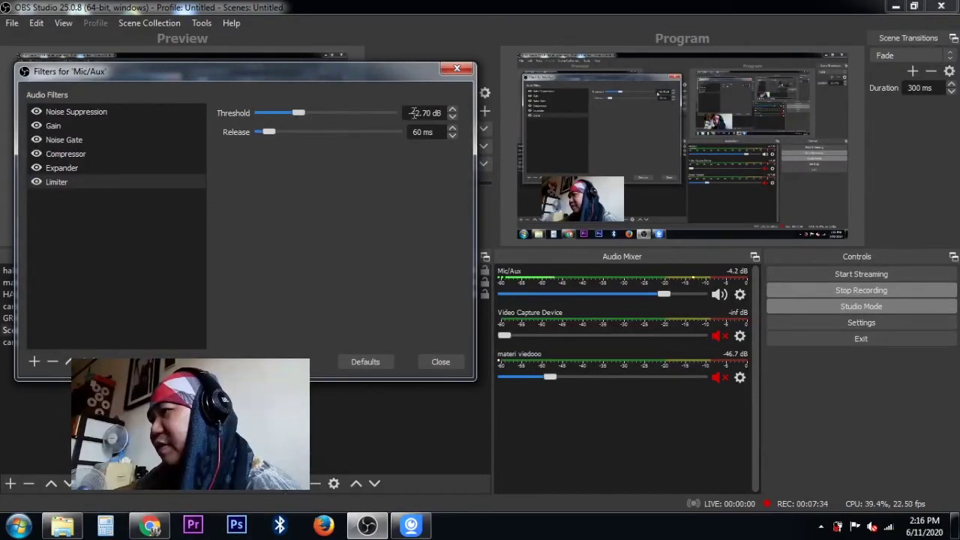
{"action": "left_click_drag", "start_coordinate": [294, 111], "coordinate": [378, 116]}
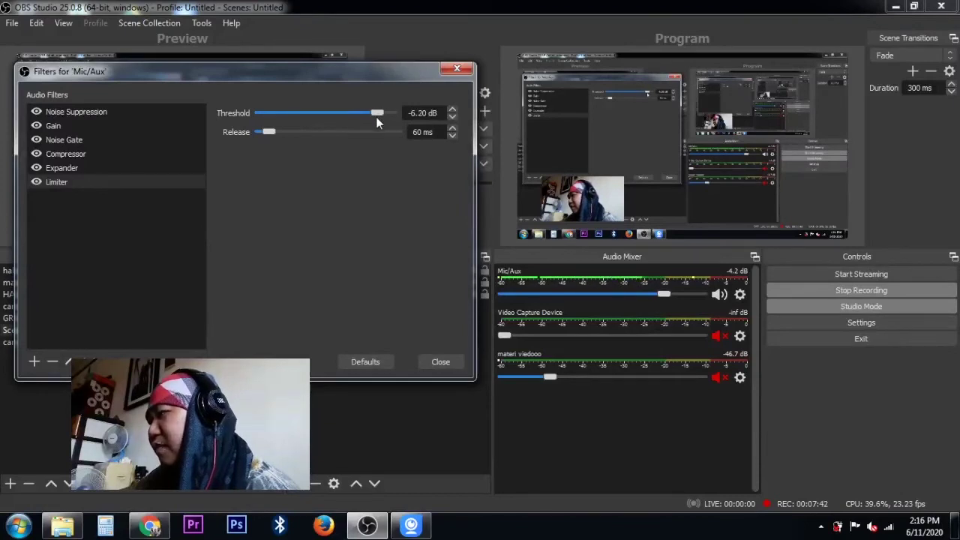
{"action": "left_click_drag", "start_coordinate": [377, 112], "coordinate": [380, 112]}
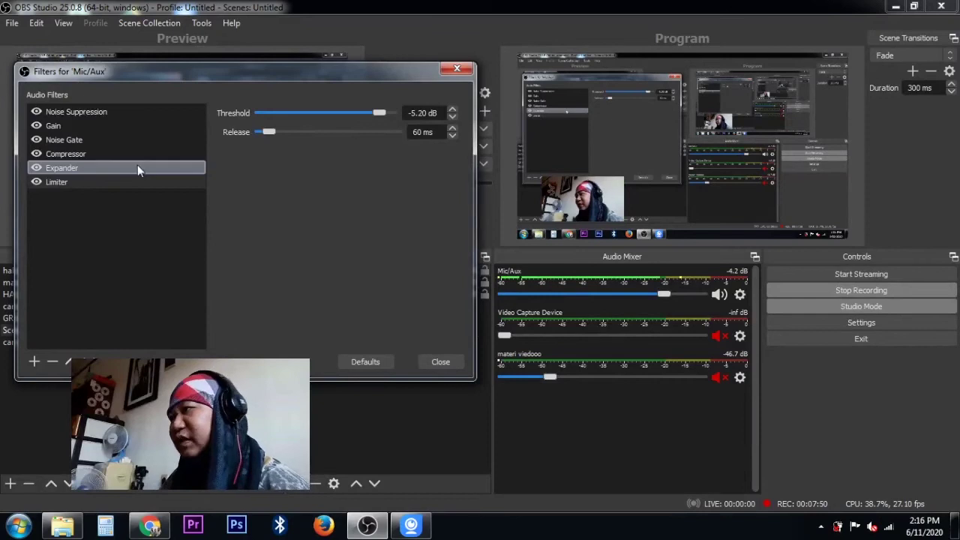
Step: Try a longer Limiter release time and reset the Limiter to its defaults of -6 dB and 60 ms
{"action": "mouse_move", "coordinate": [265, 132]}
{"action": "left_mouse_down"}
{"action": "mouse_move", "coordinate": [299, 133]}
{"action": "mouse_move", "coordinate": [270, 146]}
{"action": "left_mouse_up"}
{"action": "double_click", "coordinate": [438, 131]}
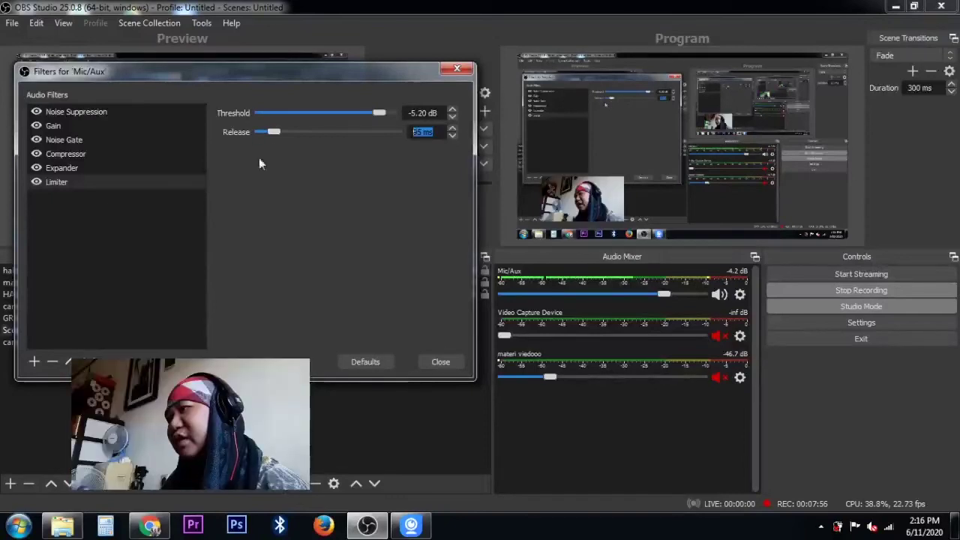
{"action": "left_click", "coordinate": [381, 361]}
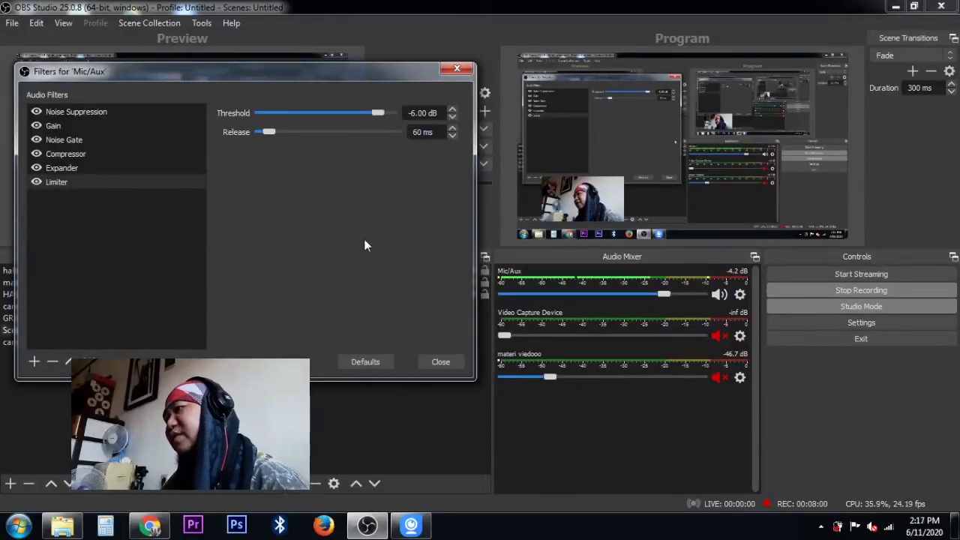
Step: Raise the level of the Gain filter to about 10.6 dB
{"action": "left_click", "coordinate": [87, 127]}
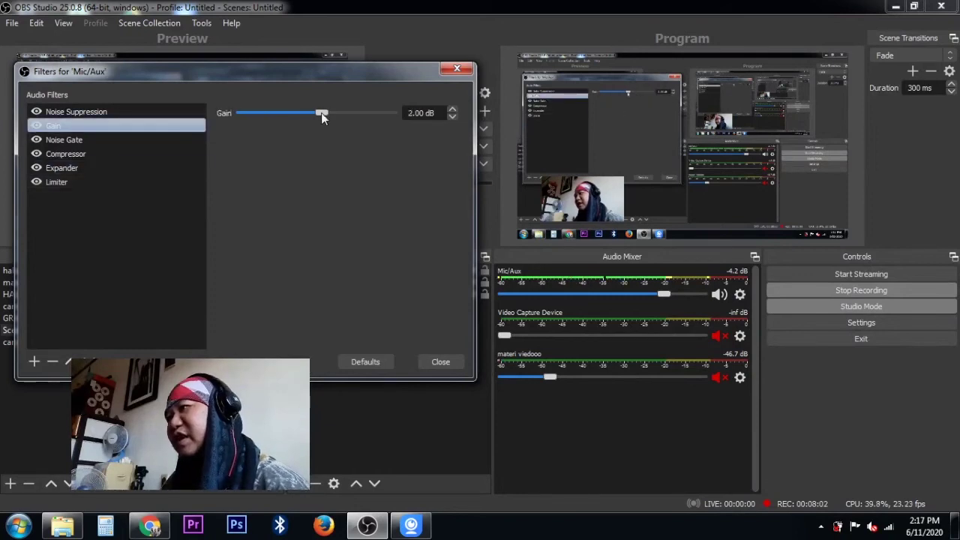
{"action": "left_click_drag", "start_coordinate": [323, 109], "coordinate": [334, 110]}
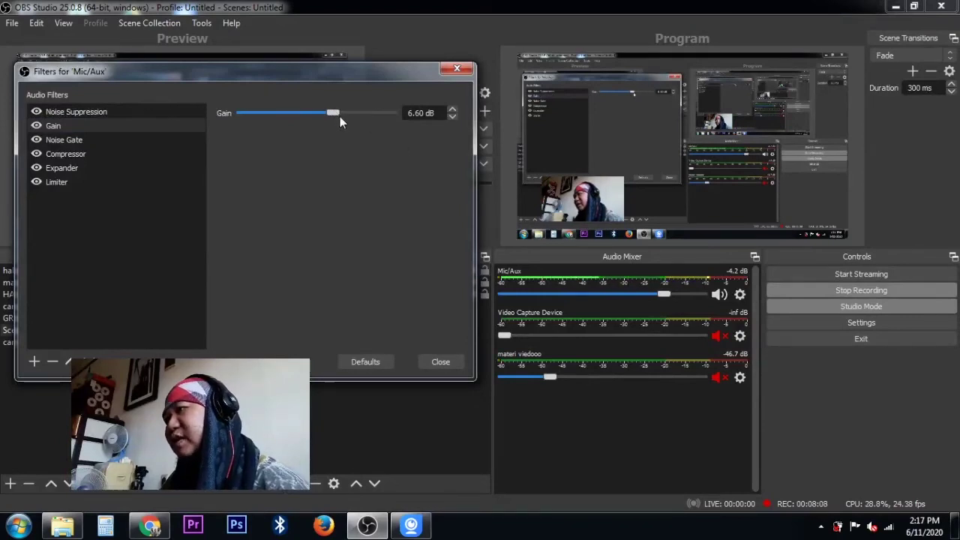
{"action": "left_click_drag", "start_coordinate": [332, 118], "coordinate": [341, 116]}
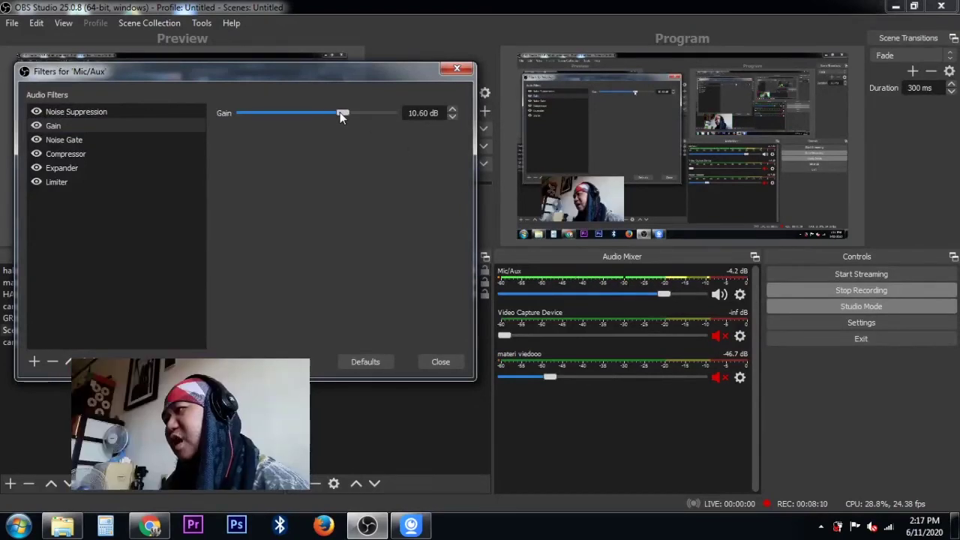
Step: Turn off the Limiter, Expander, Compressor, Noise Gate and Noise Suppression filters, leaving only Gain active
{"action": "left_click", "coordinate": [36, 182]}
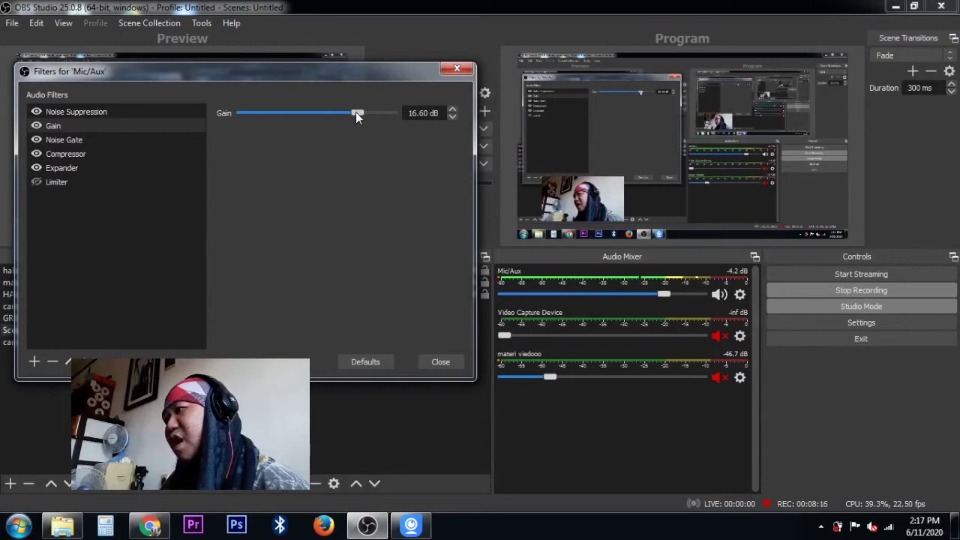
{"action": "left_click", "coordinate": [38, 168]}
{"action": "left_click", "coordinate": [36, 154]}
{"action": "left_click", "coordinate": [37, 140]}
{"action": "left_click", "coordinate": [37, 125]}
{"action": "left_click", "coordinate": [37, 112]}
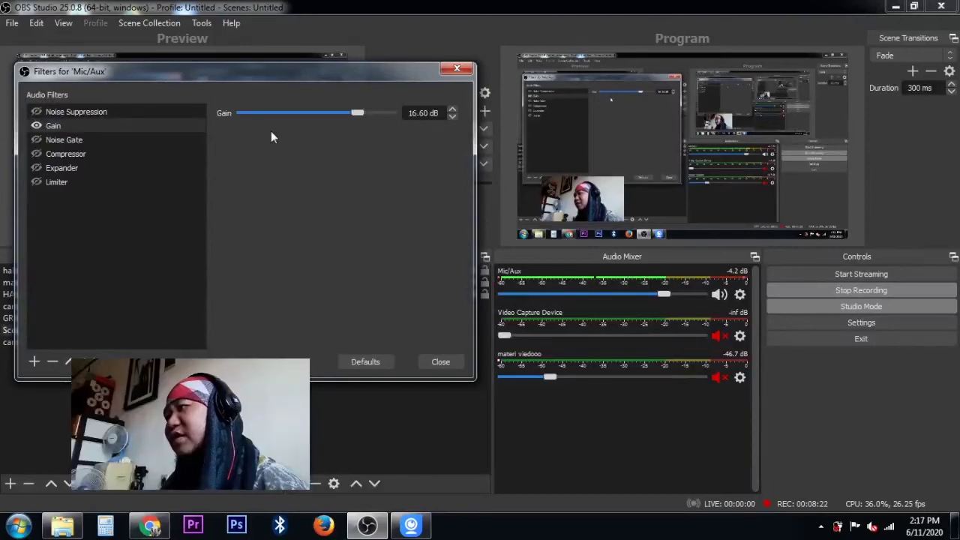
Step: Turn the Noise Suppression, Noise Gate and Limiter filters back on and reset the Limiter to its defaults
{"action": "left_click", "coordinate": [36, 112]}
{"action": "left_click", "coordinate": [36, 140]}
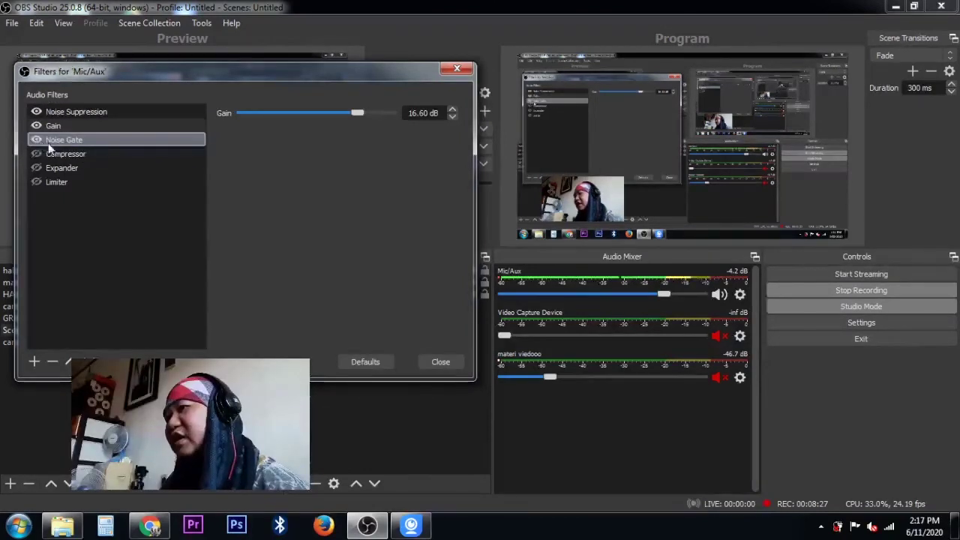
{"action": "left_click", "coordinate": [34, 180]}
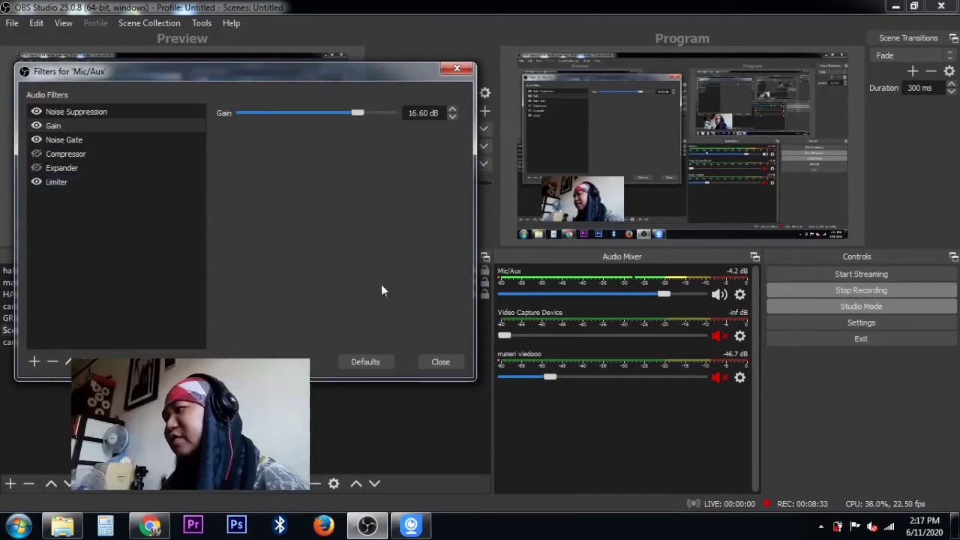
{"action": "left_click", "coordinate": [57, 180]}
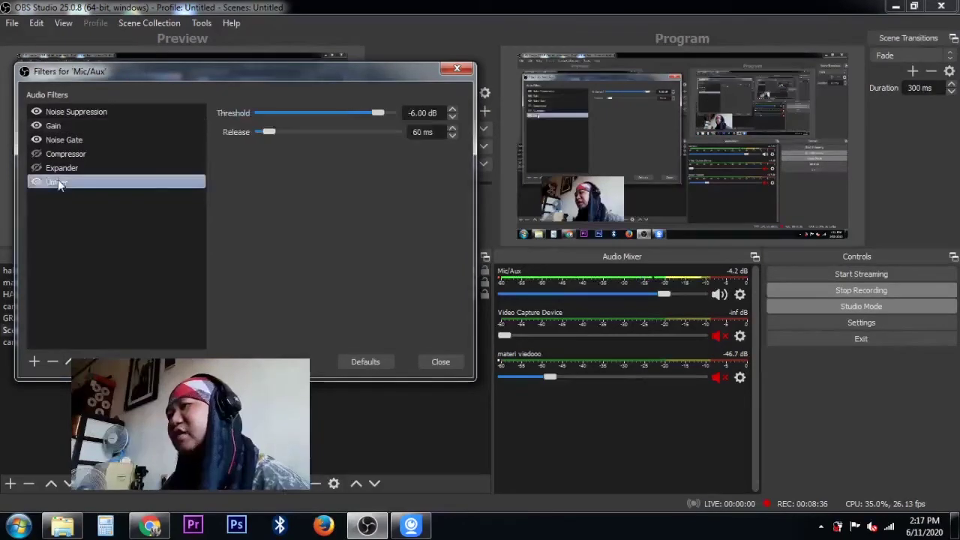
{"action": "left_click", "coordinate": [365, 359]}
Step: Turn off the Limiter and lower the level of the Gain filter to 6 dB
{"action": "left_click", "coordinate": [53, 124]}
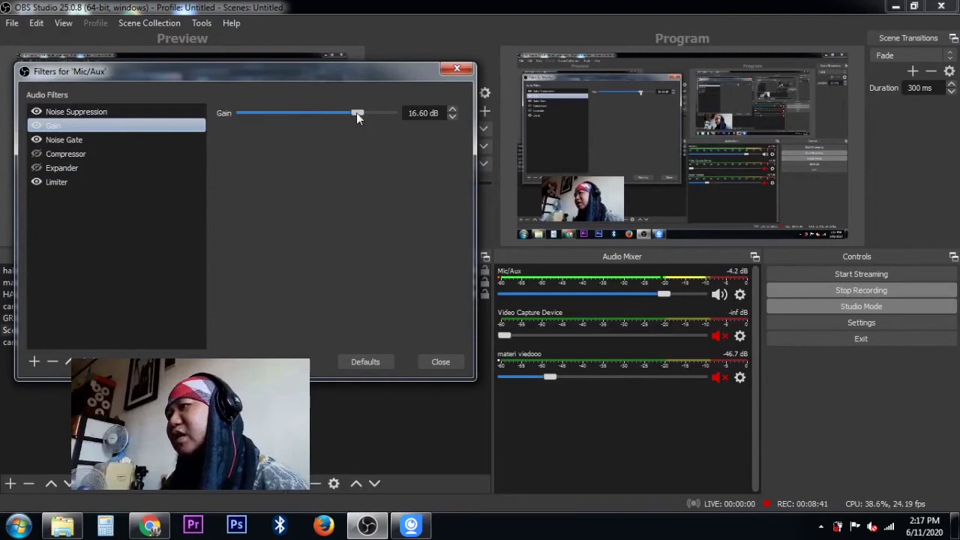
{"action": "left_click_drag", "start_coordinate": [357, 113], "coordinate": [336, 113]}
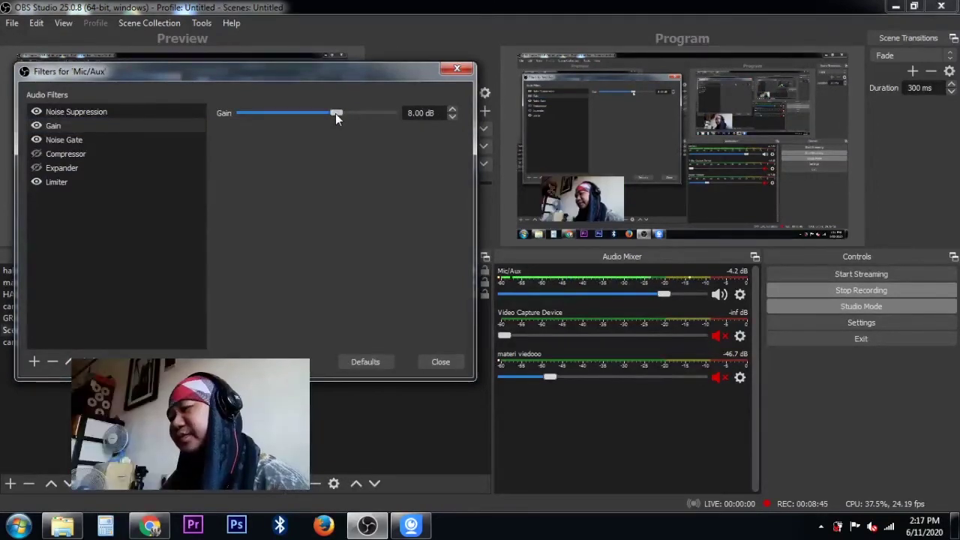
{"action": "left_click", "coordinate": [68, 181]}
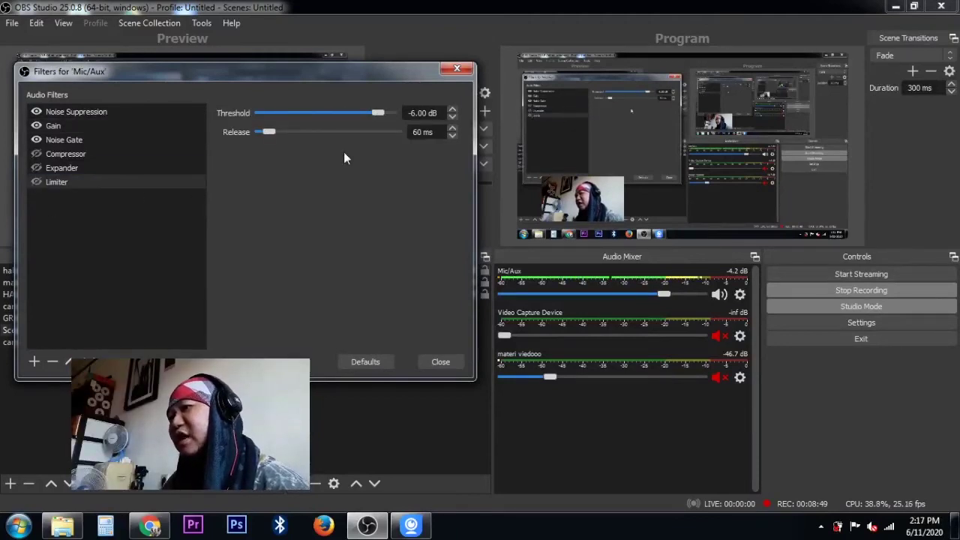
{"action": "left_click", "coordinate": [59, 129]}
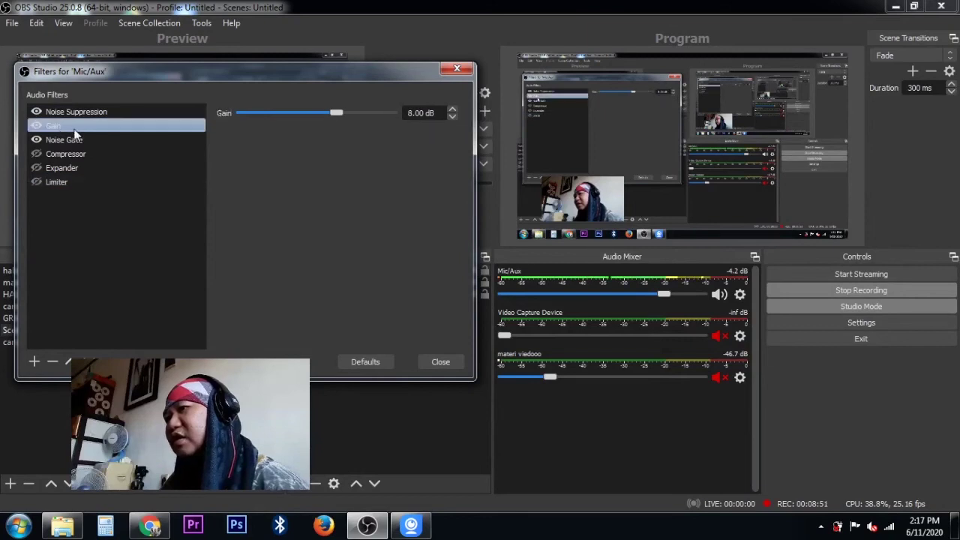
{"action": "left_click_drag", "start_coordinate": [340, 113], "coordinate": [330, 116]}
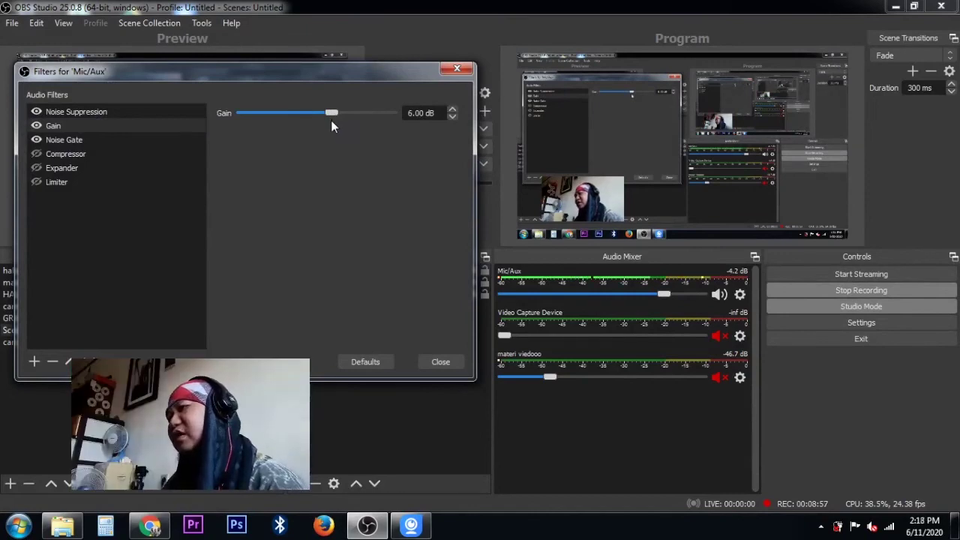
Step: Temporarily unmute the computer speakers to test a Gain level of about 23.1 dB, restoring it to 6 dB before muting again
{"action": "left_click", "coordinate": [872, 527]}
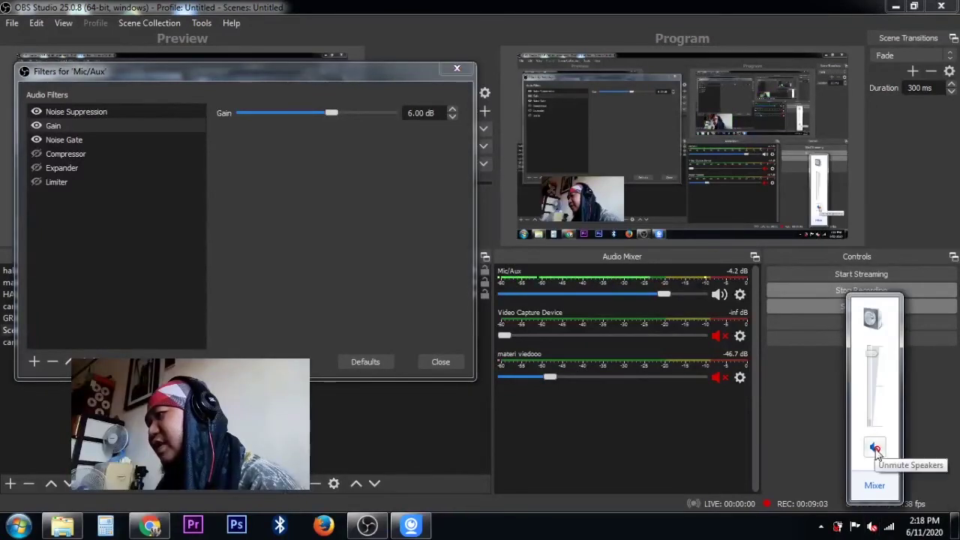
{"action": "left_click", "coordinate": [875, 448]}
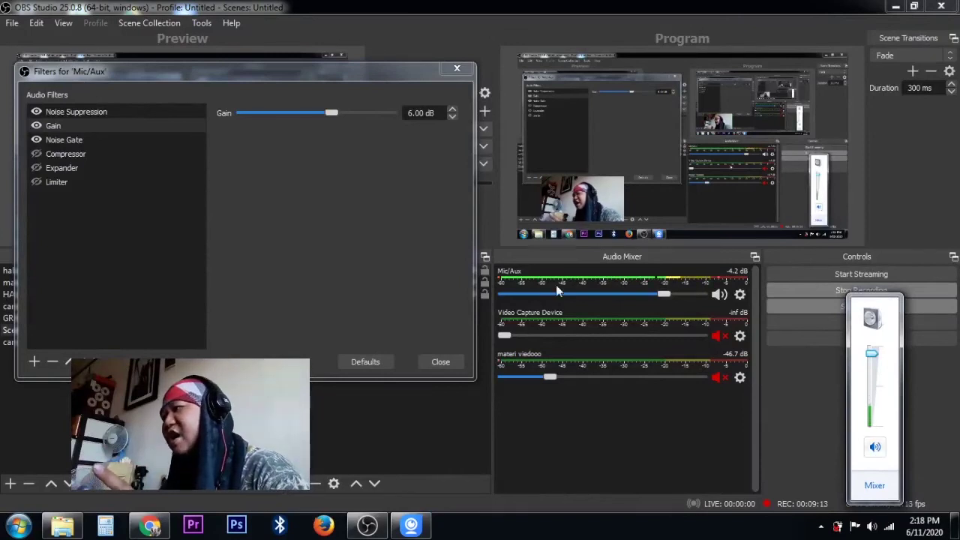
{"action": "left_click_drag", "start_coordinate": [335, 113], "coordinate": [377, 111]}
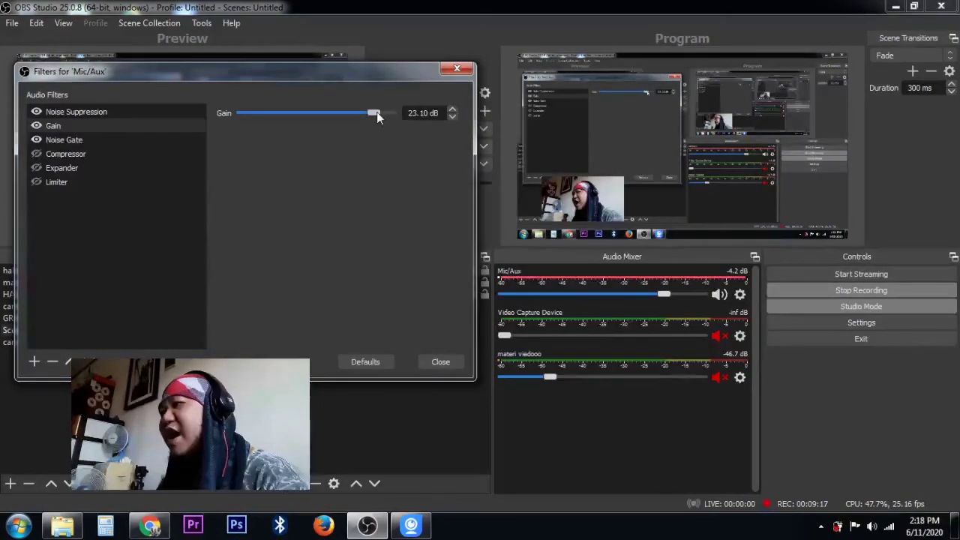
{"action": "left_click_drag", "start_coordinate": [373, 113], "coordinate": [333, 113]}
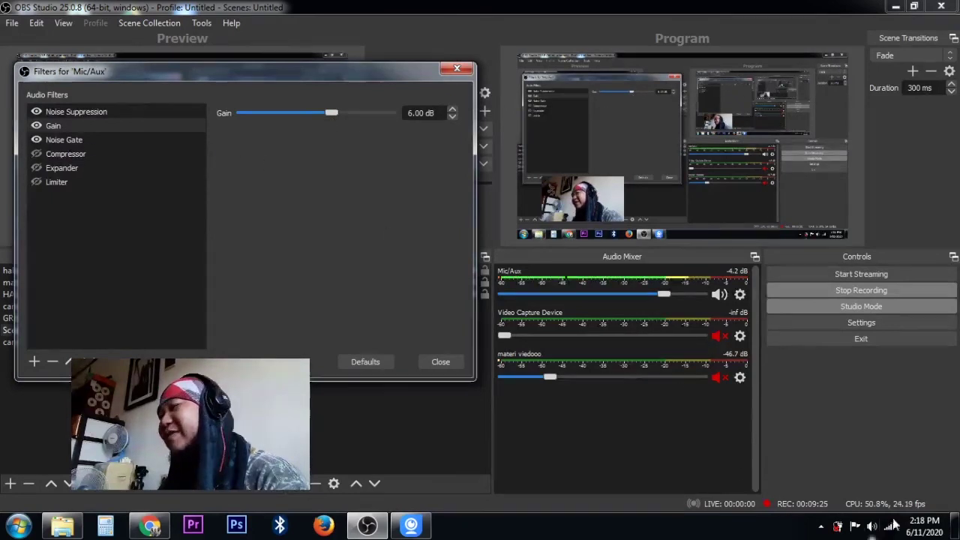
{"action": "left_click", "coordinate": [872, 527]}
{"action": "left_click", "coordinate": [868, 446]}
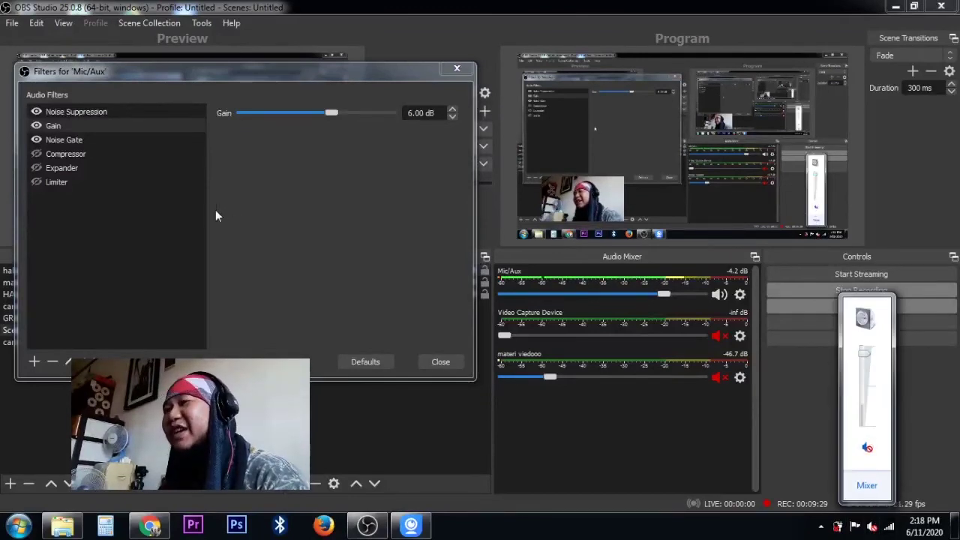
Step: Turn the Limiter back on and reset the Noise Gate to its default thresholds of -32 dB close and -26 dB open
{"action": "left_click", "coordinate": [44, 185]}
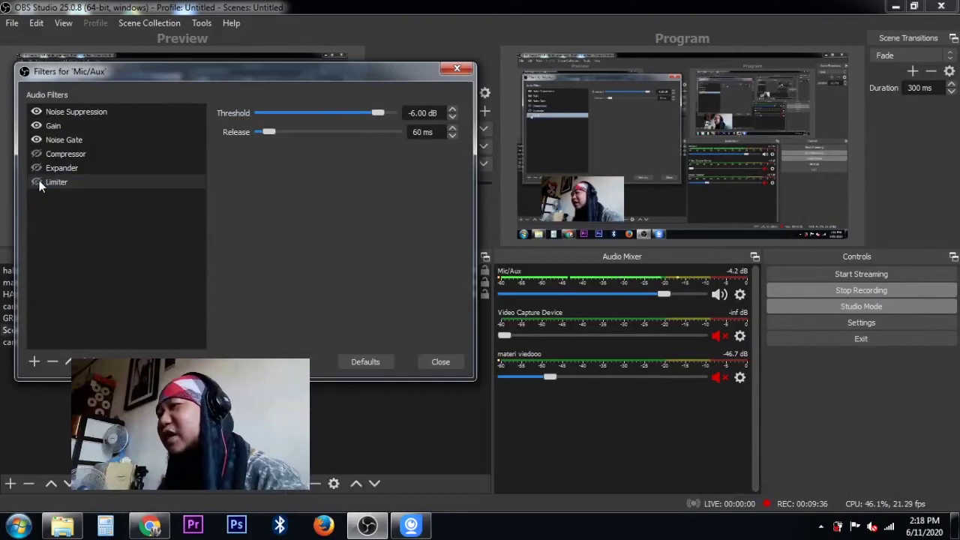
{"action": "left_click", "coordinate": [117, 128]}
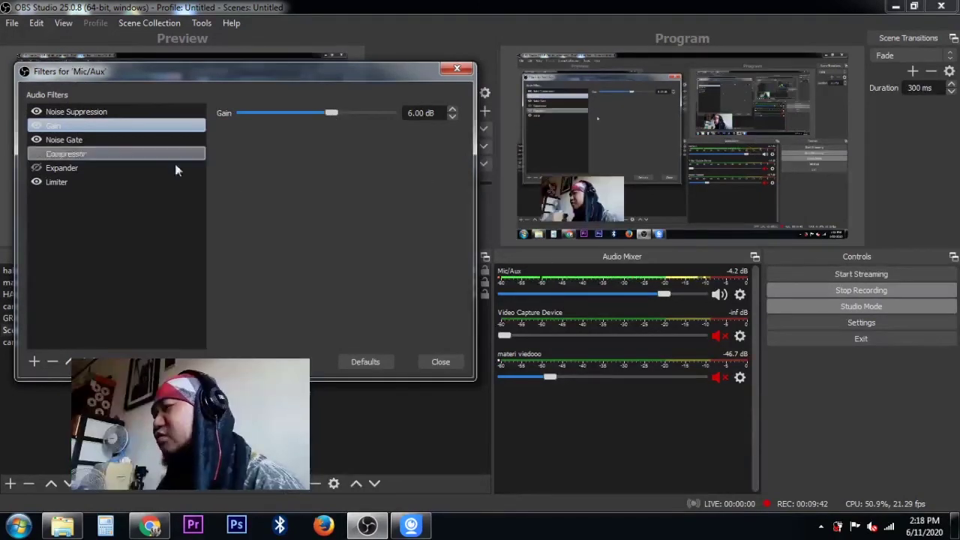
{"action": "left_click", "coordinate": [89, 114]}
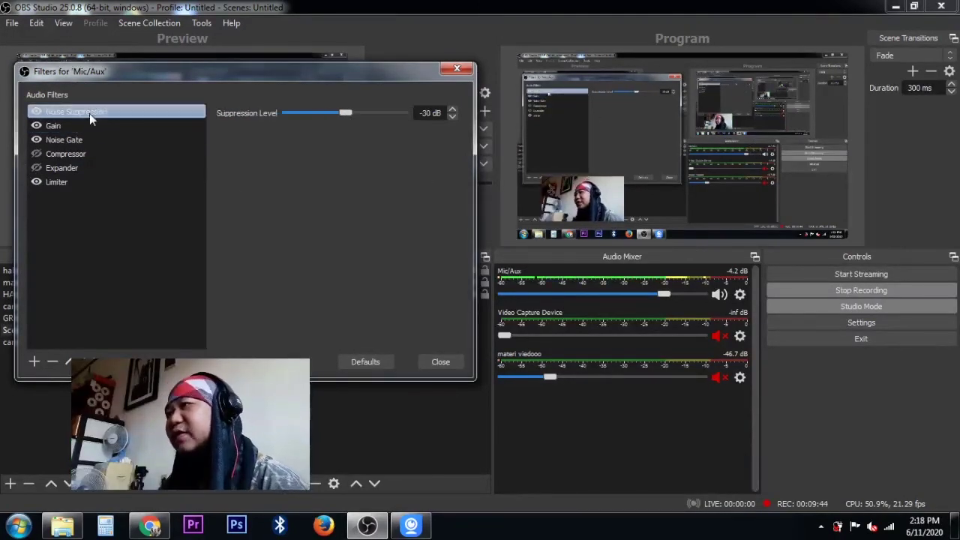
{"action": "left_click", "coordinate": [68, 142]}
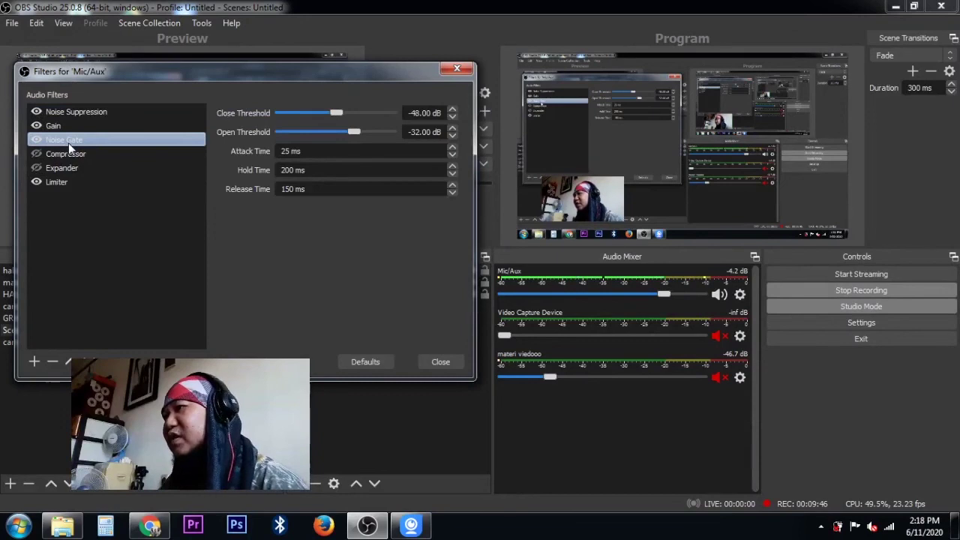
{"action": "left_click", "coordinate": [365, 361]}
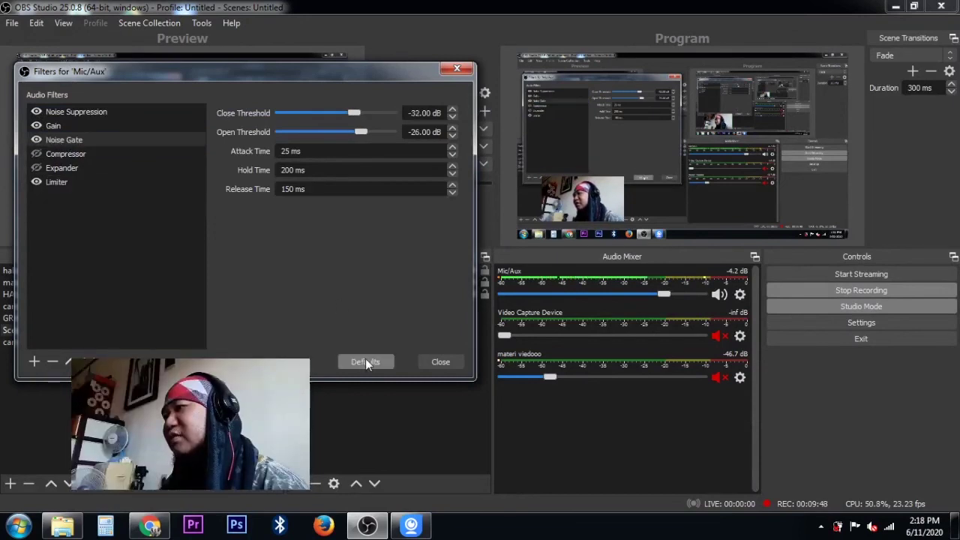
Step: Turn the Compressor and Expander filters back on after reviewing the Noise Suppression level
{"action": "left_click", "coordinate": [136, 111]}
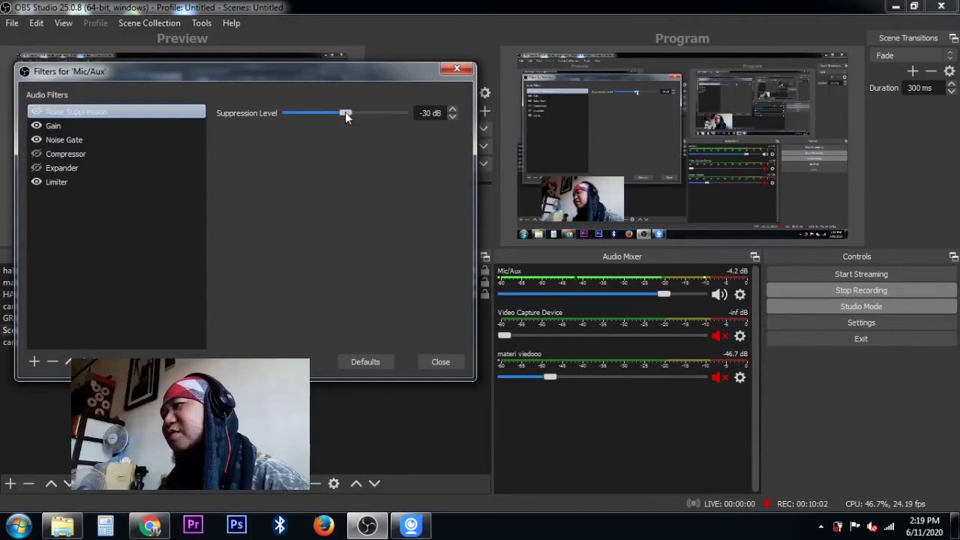
{"action": "left_click", "coordinate": [71, 154]}
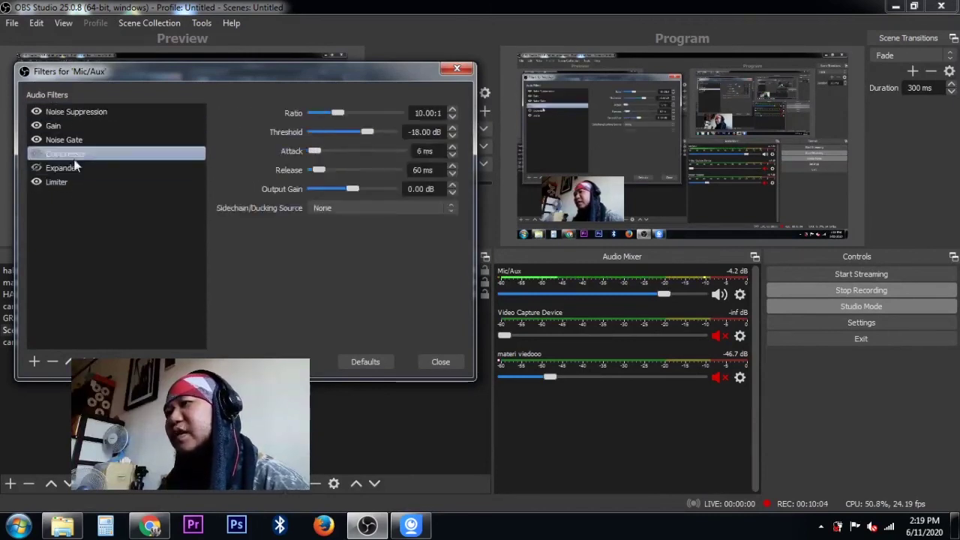
{"action": "left_click", "coordinate": [35, 153]}
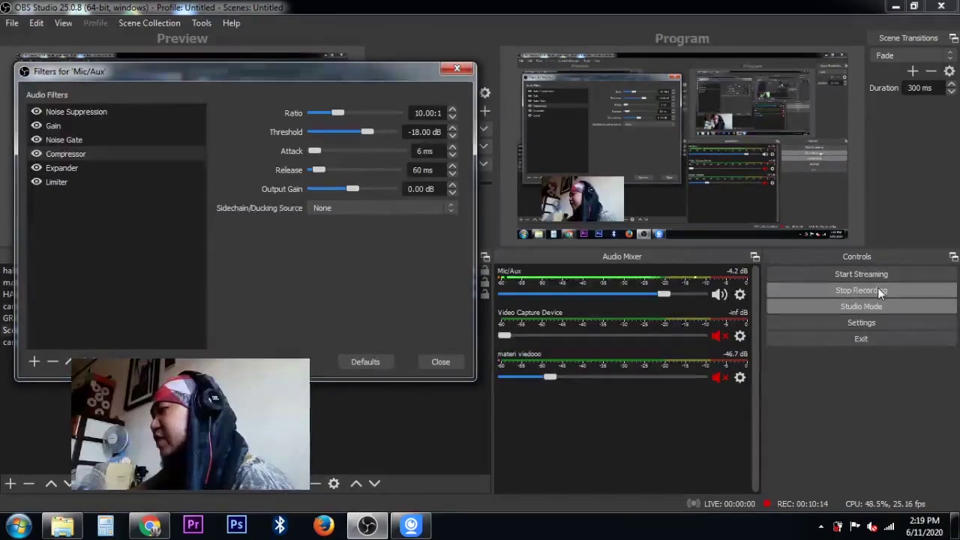
Step: Unmute the computer speakers briefly to test the microphone with all filters active, and mute them again
{"action": "left_click", "coordinate": [872, 528]}
{"action": "left_click", "coordinate": [870, 448]}
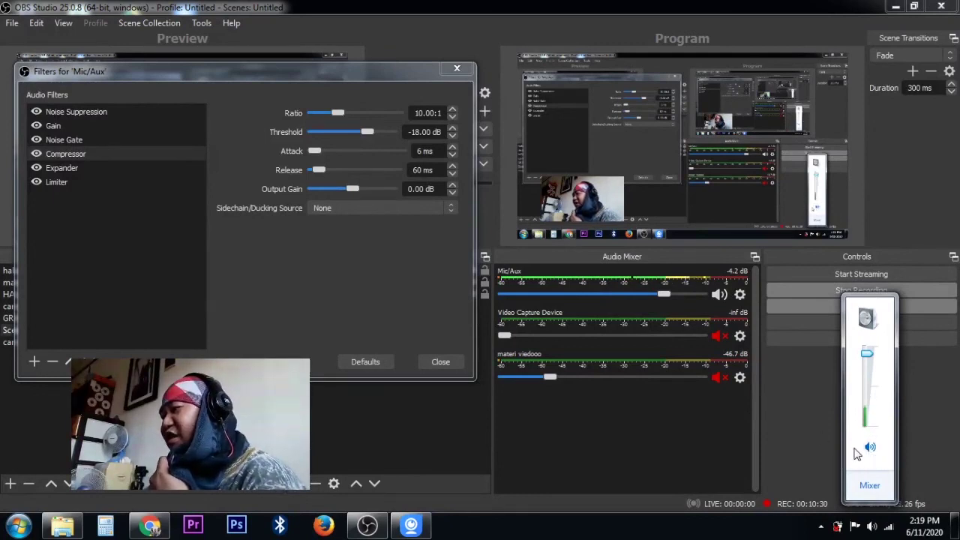
{"action": "left_click", "coordinate": [868, 449]}
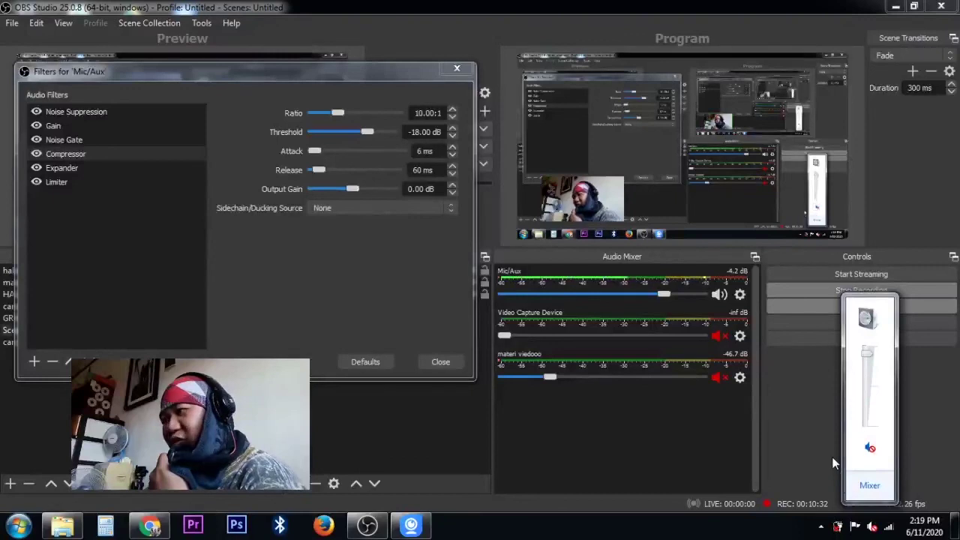